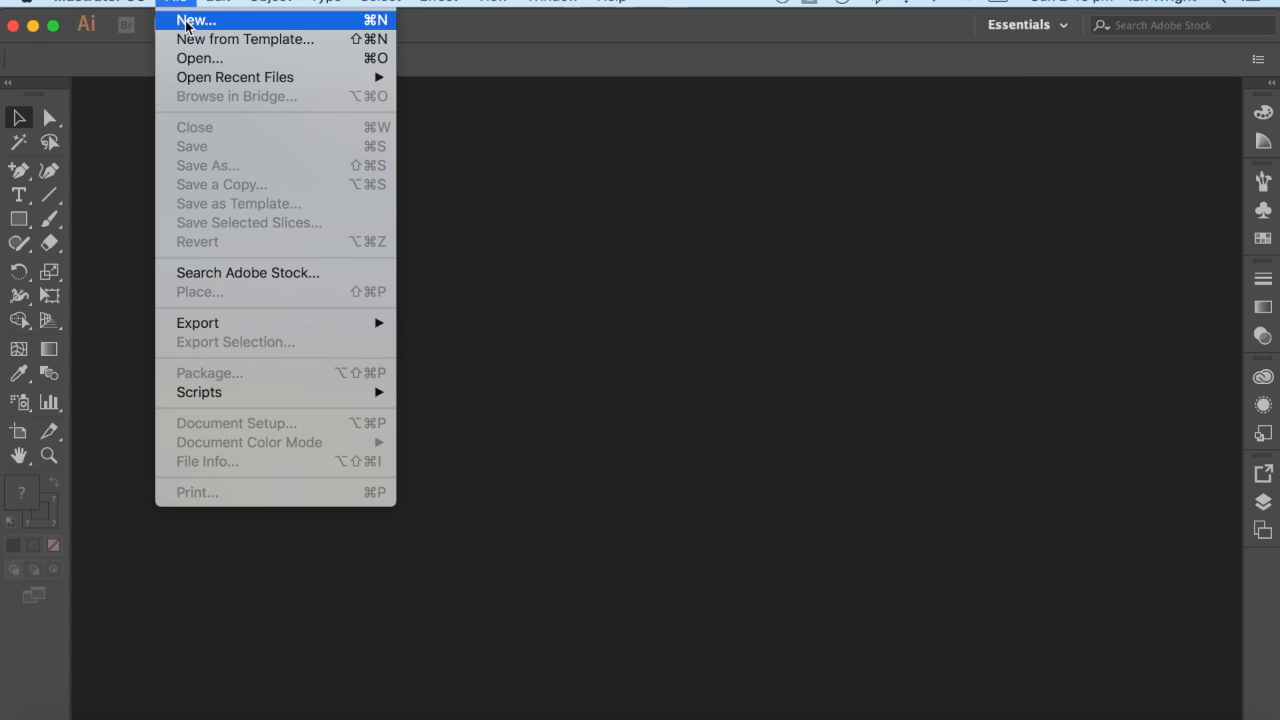
Create a new 40 x 50 mm portrait document with millimetre units, one artboard and RGB colour mode.
{"action": "left_click", "coordinate": [187, 22]}
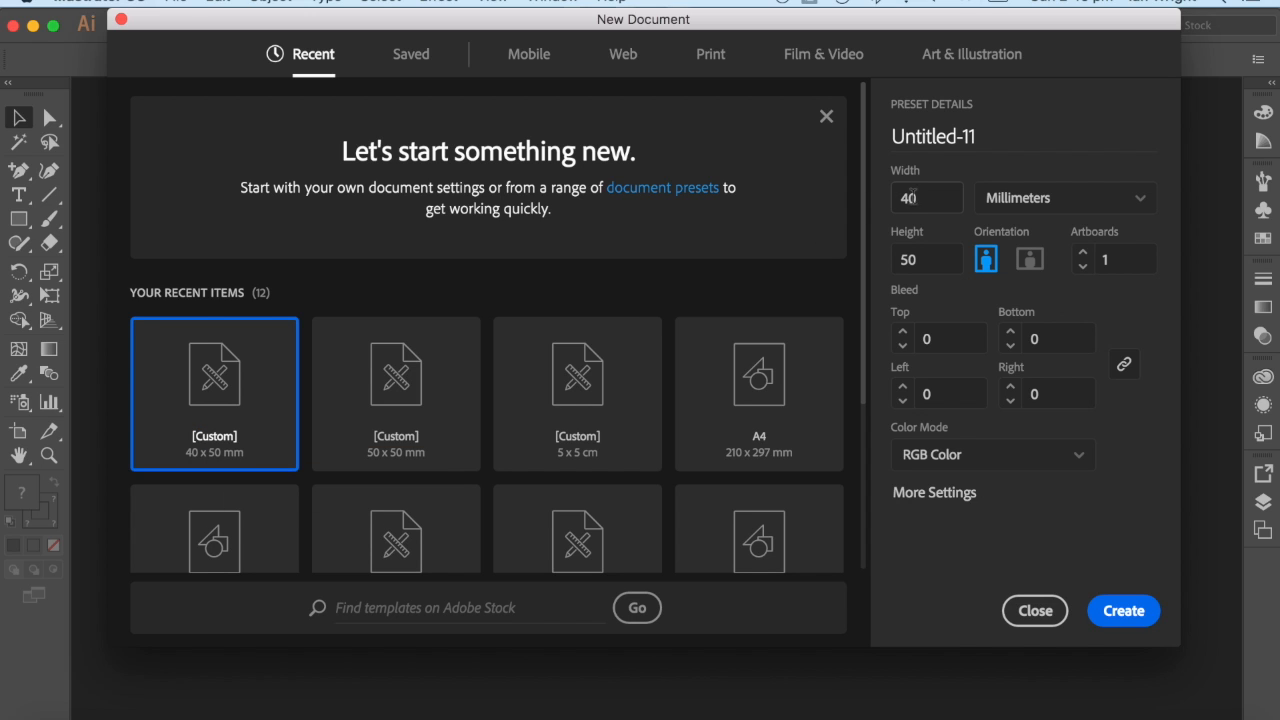
{"action": "left_click", "coordinate": [1142, 203]}
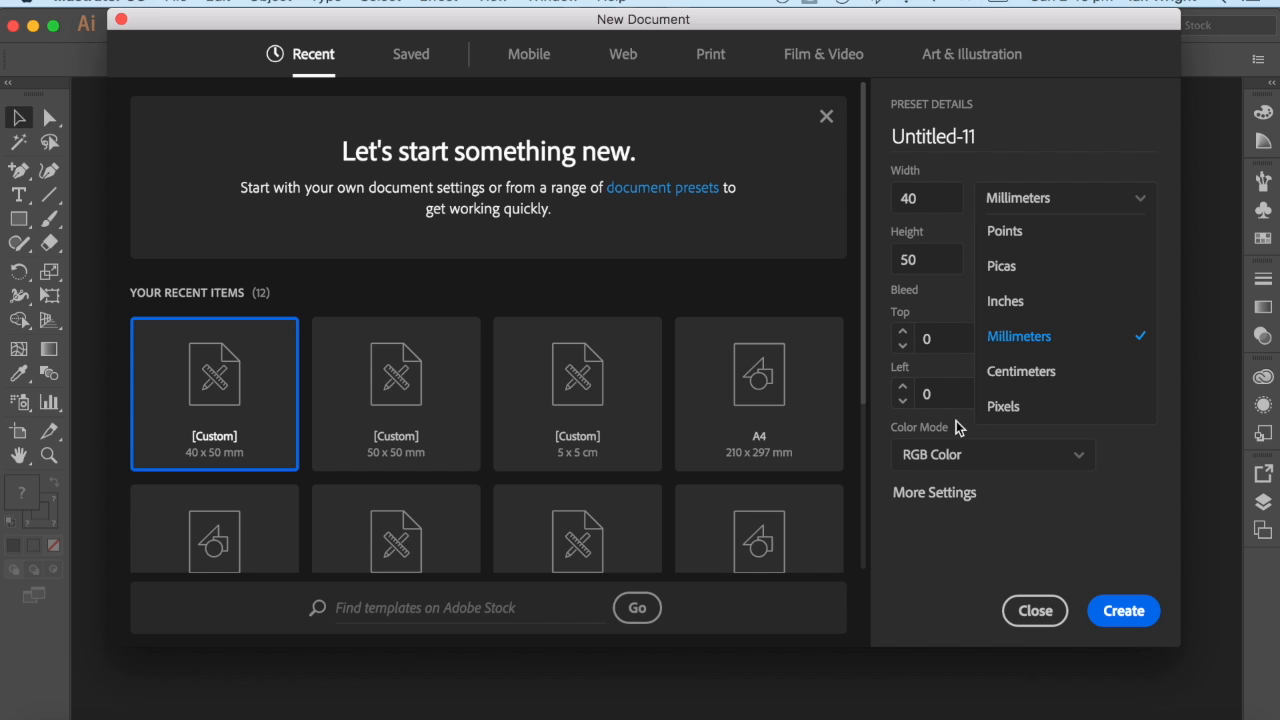
{"action": "left_click", "coordinate": [1121, 610]}
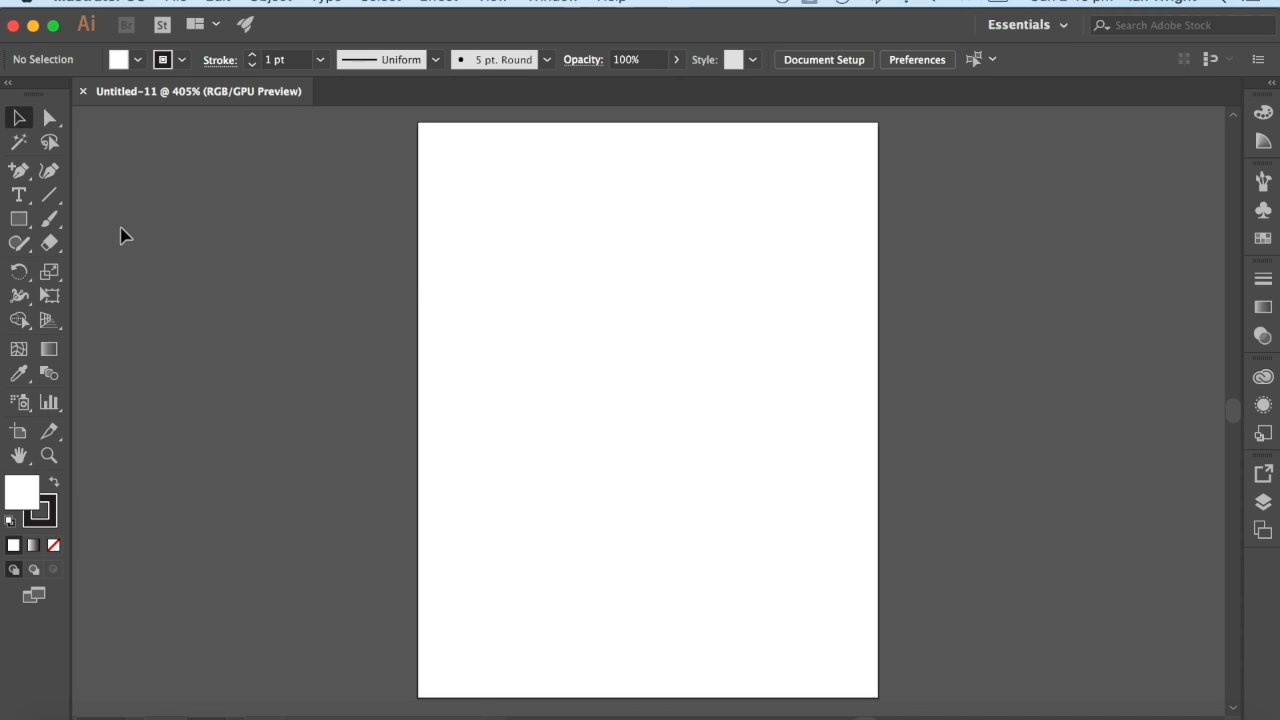
Draw a tall rectangle in the middle of the artboard and set its fill to none.
{"action": "left_click", "coordinate": [18, 224]}
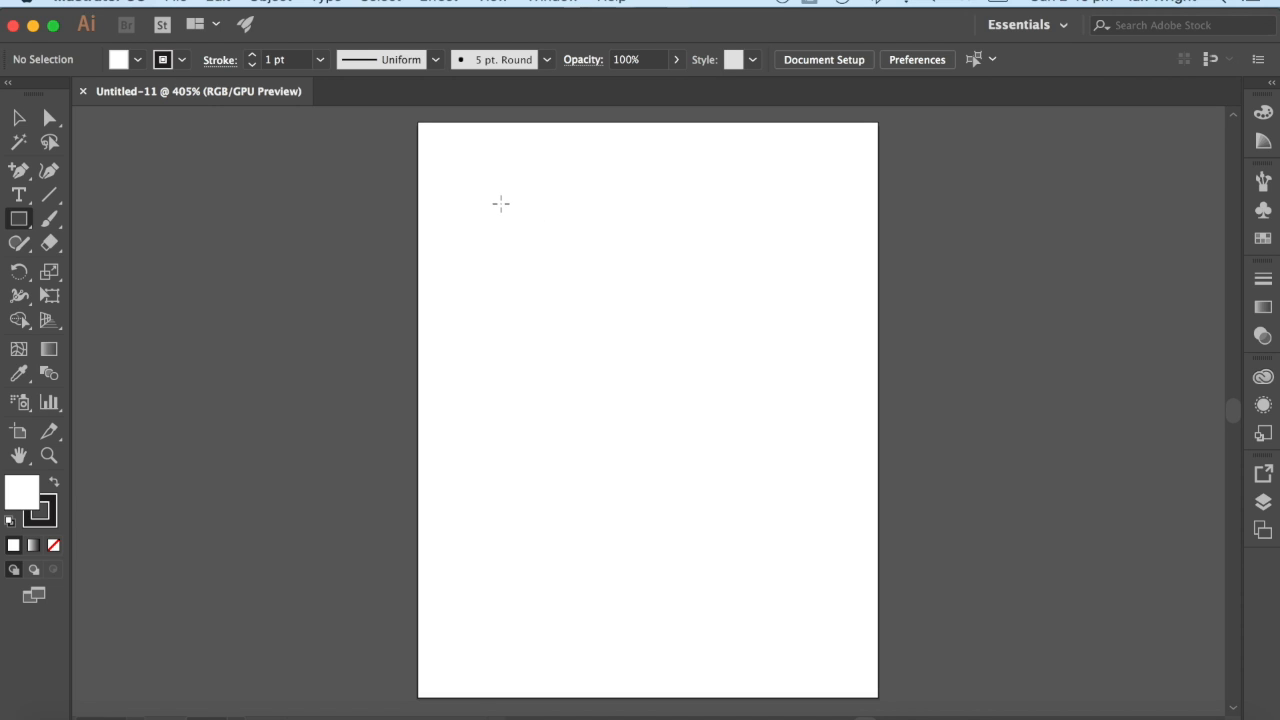
{"action": "left_click_drag", "start_coordinate": [501, 203], "coordinate": [799, 601]}
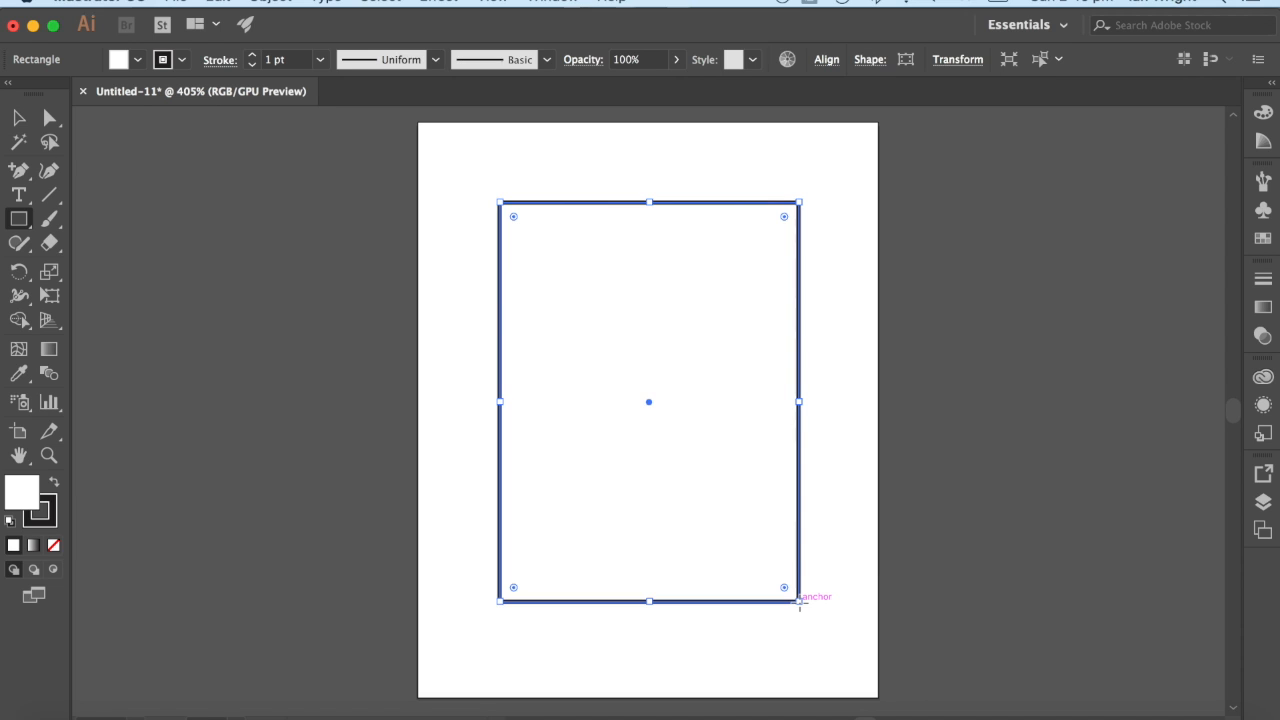
{"action": "left_click", "coordinate": [139, 60]}
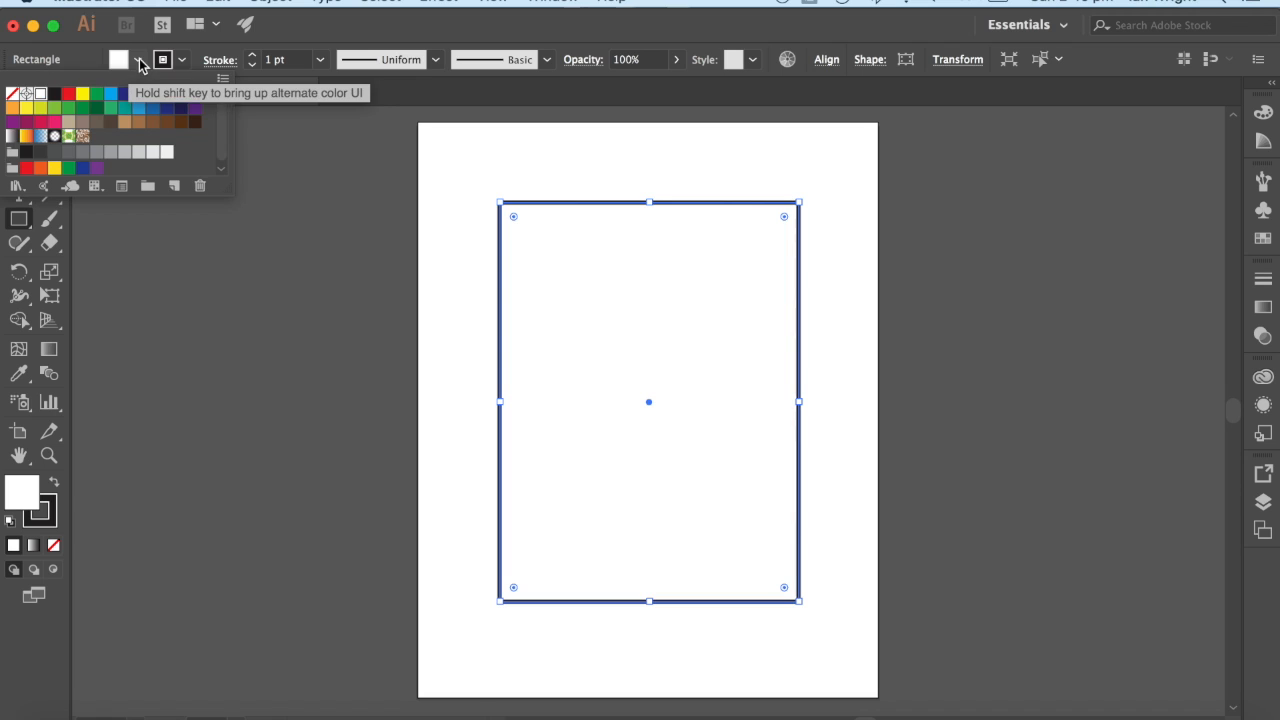
{"action": "left_click", "coordinate": [12, 94]}
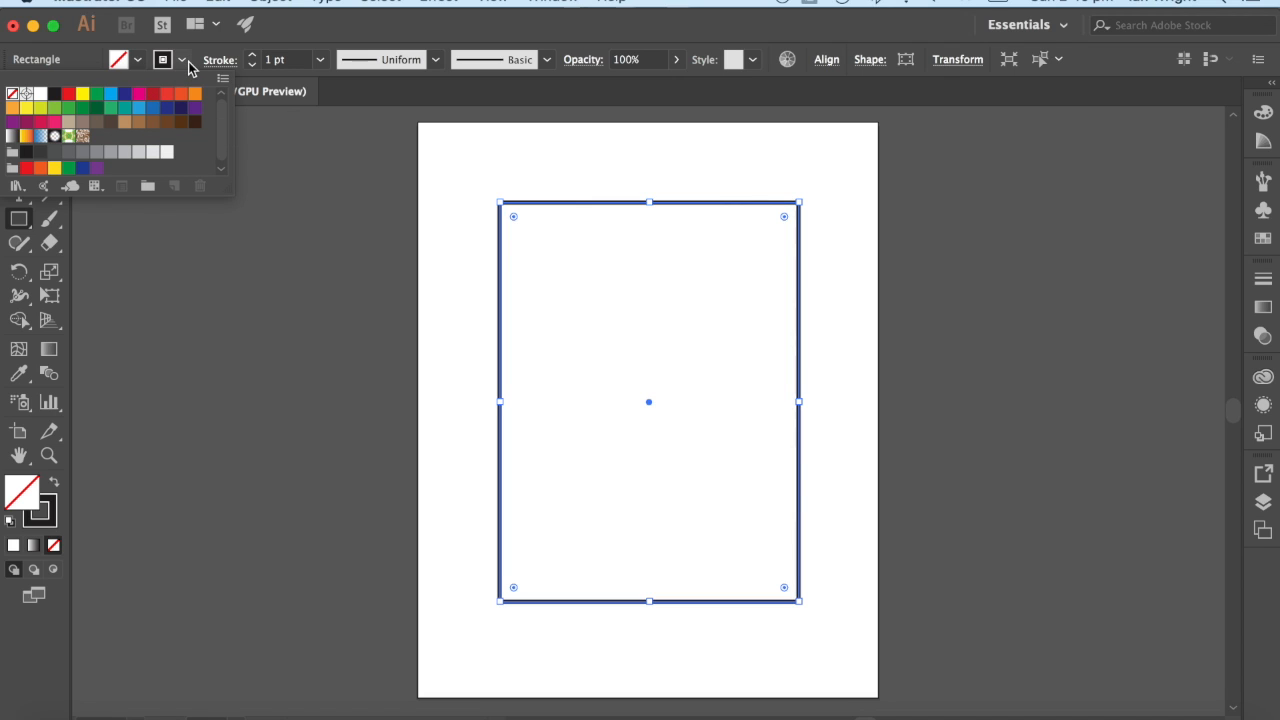
Open the Basic RGB library from the default swatches.
{"action": "left_click", "coordinate": [16, 188]}
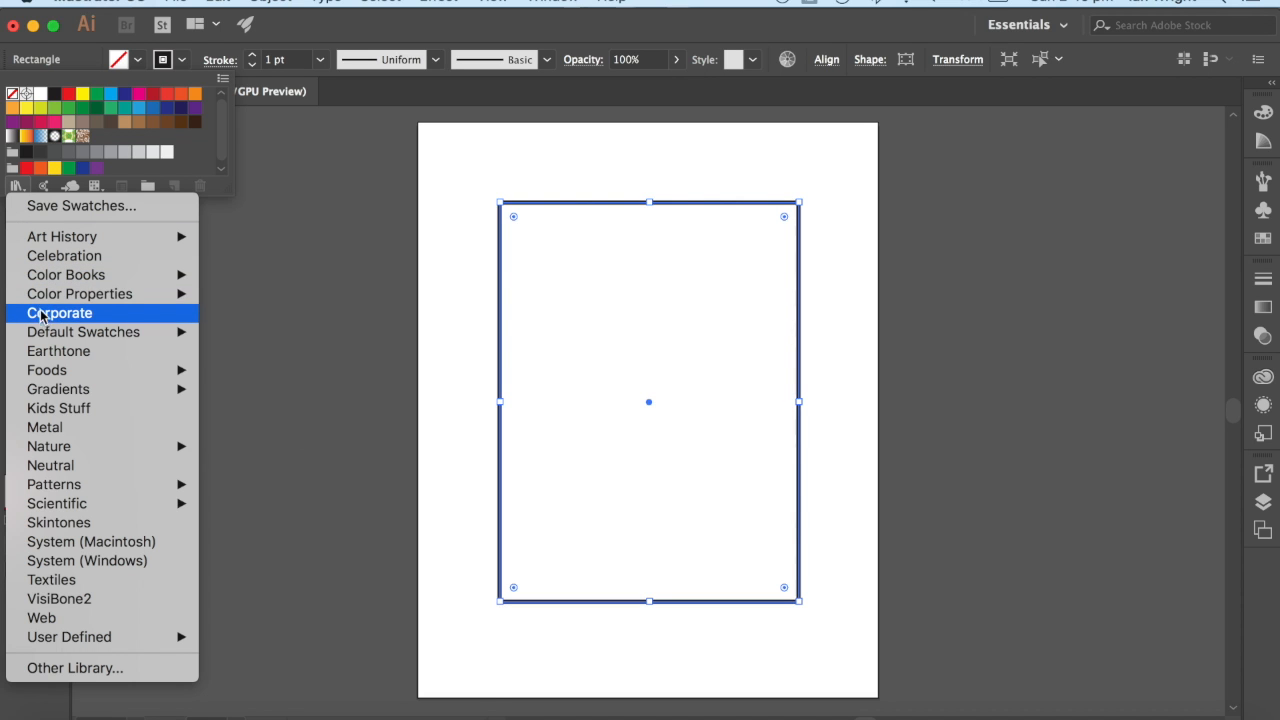
{"action": "mouse_move", "coordinate": [43, 336]}
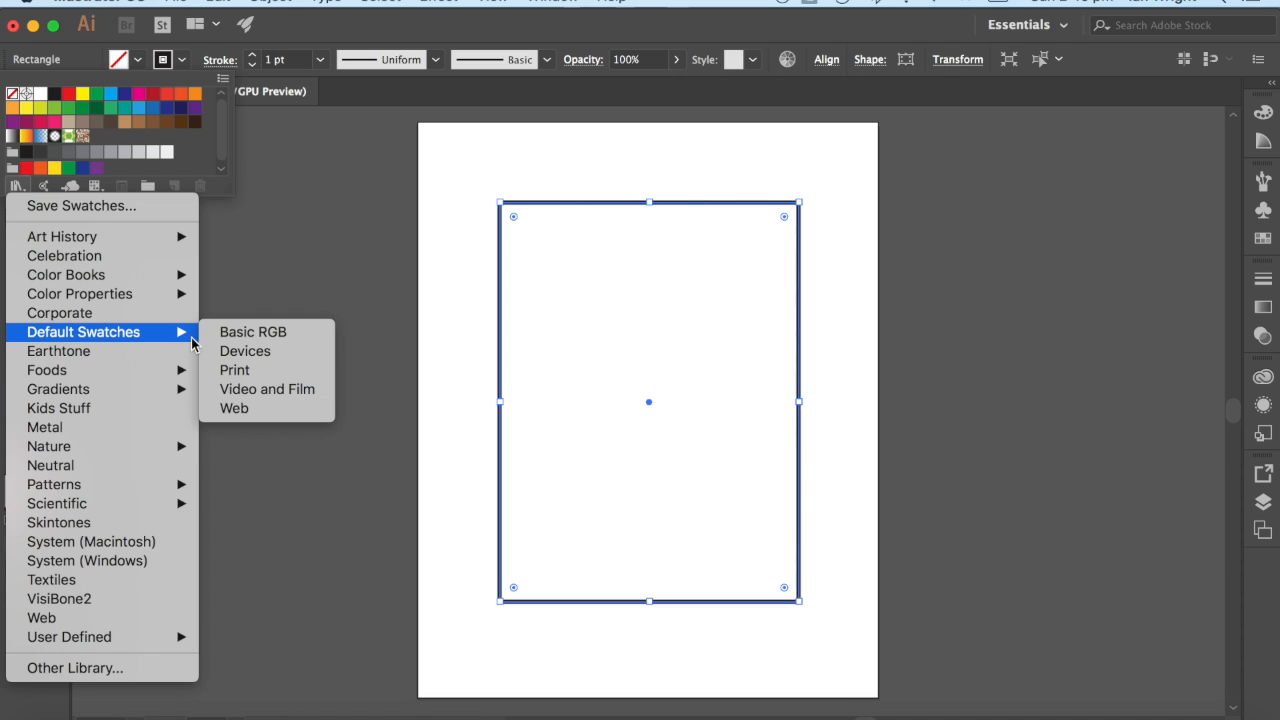
{"action": "left_click", "coordinate": [250, 337]}
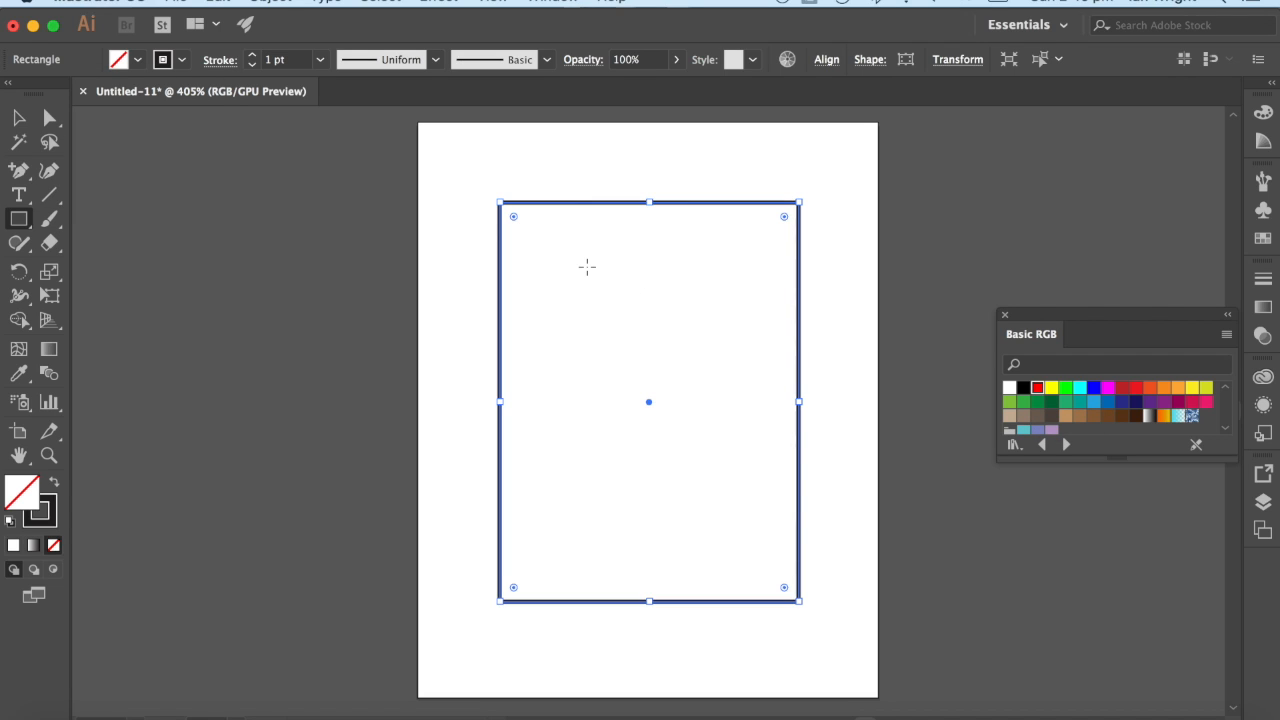
Set the rectangle's stroke weight to 0.1 pt and deselect it.
{"action": "left_click", "coordinate": [268, 59]}
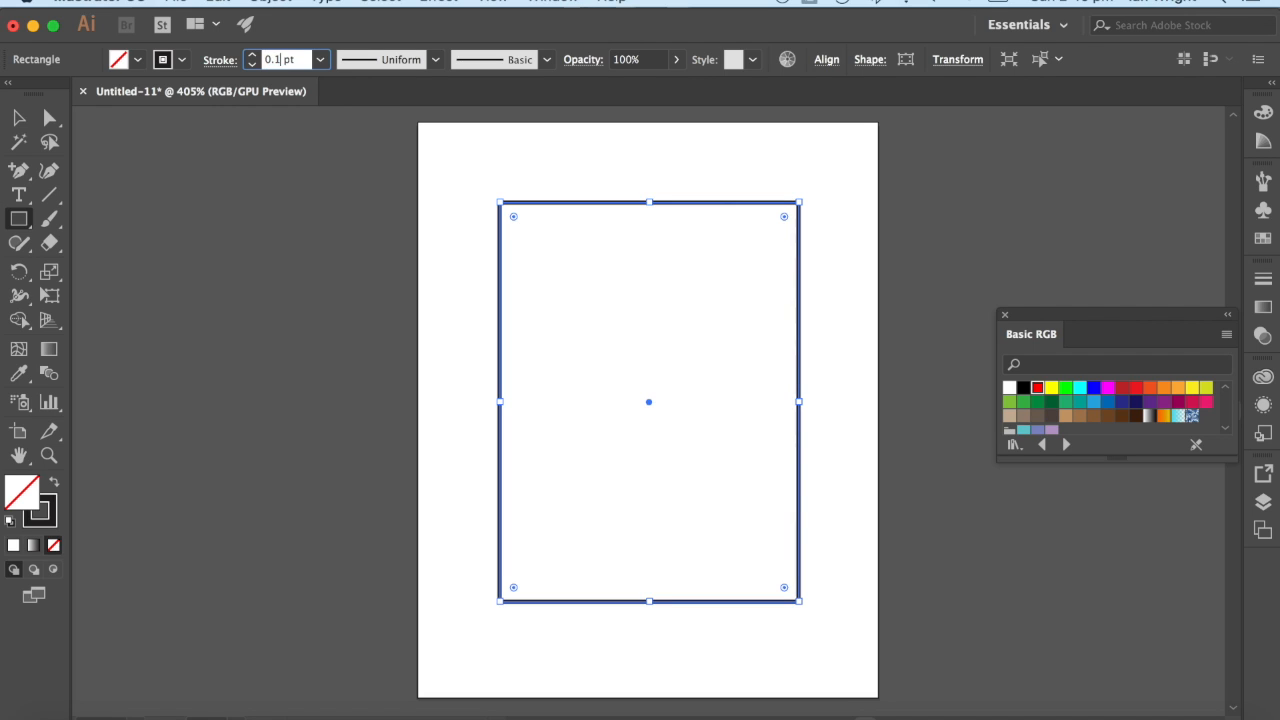
{"action": "key", "text": "Return"}
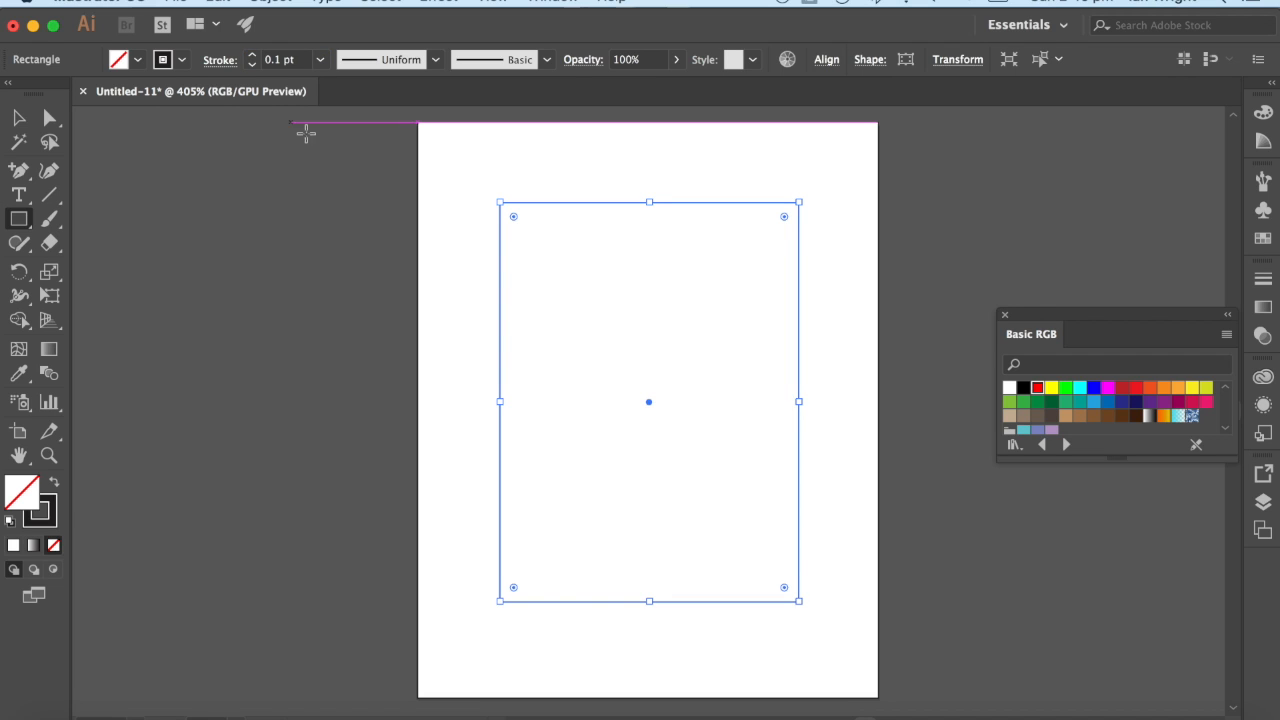
{"action": "left_click", "coordinate": [20, 122]}
{"action": "left_click", "coordinate": [470, 250]}
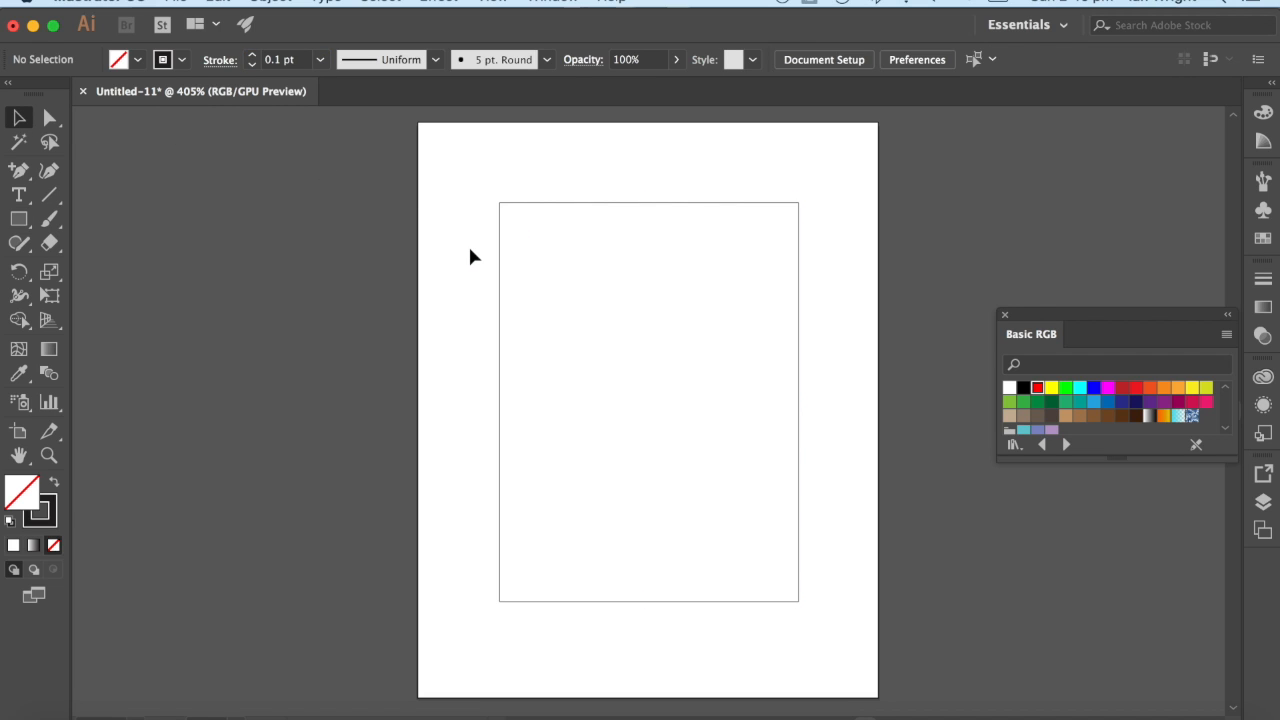
Give the rectangle a pure red Basic RGB stroke with no fill, then deselect it.
{"action": "left_click", "coordinate": [500, 340]}
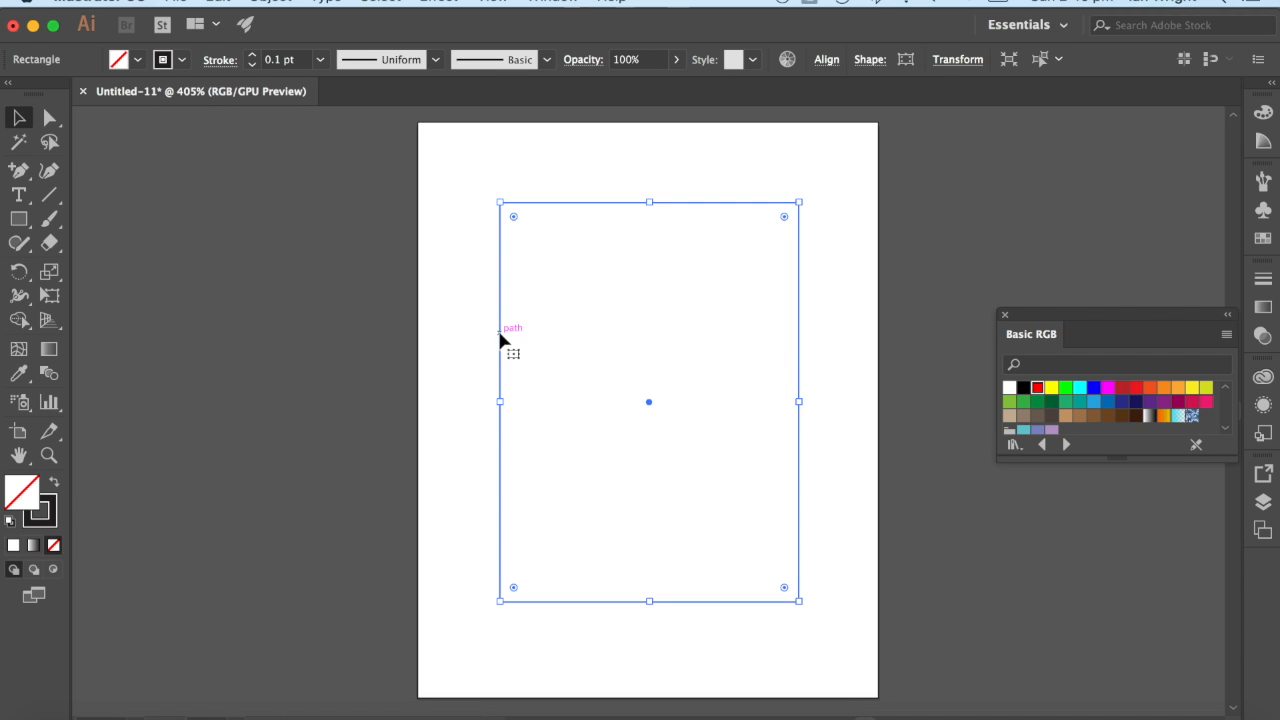
{"action": "left_click", "coordinate": [1037, 388]}
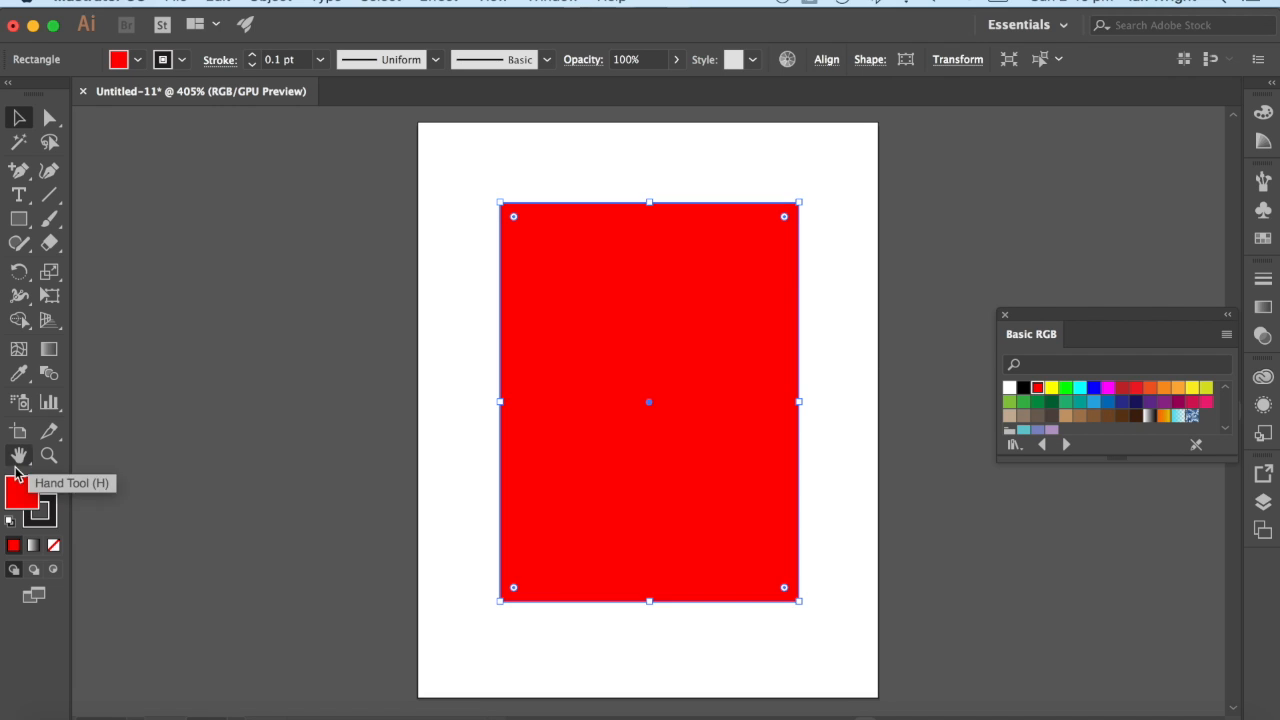
{"action": "left_click", "coordinate": [54, 486]}
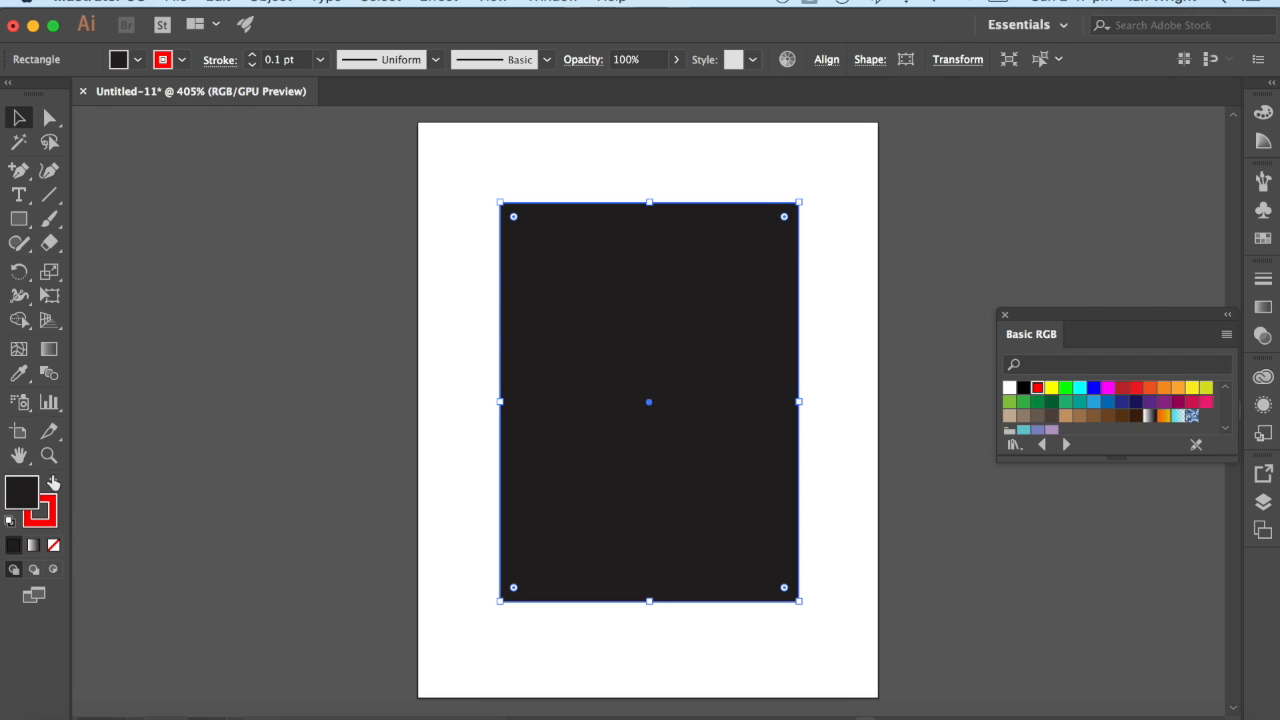
{"action": "left_click", "coordinate": [139, 60]}
{"action": "left_click", "coordinate": [12, 94]}
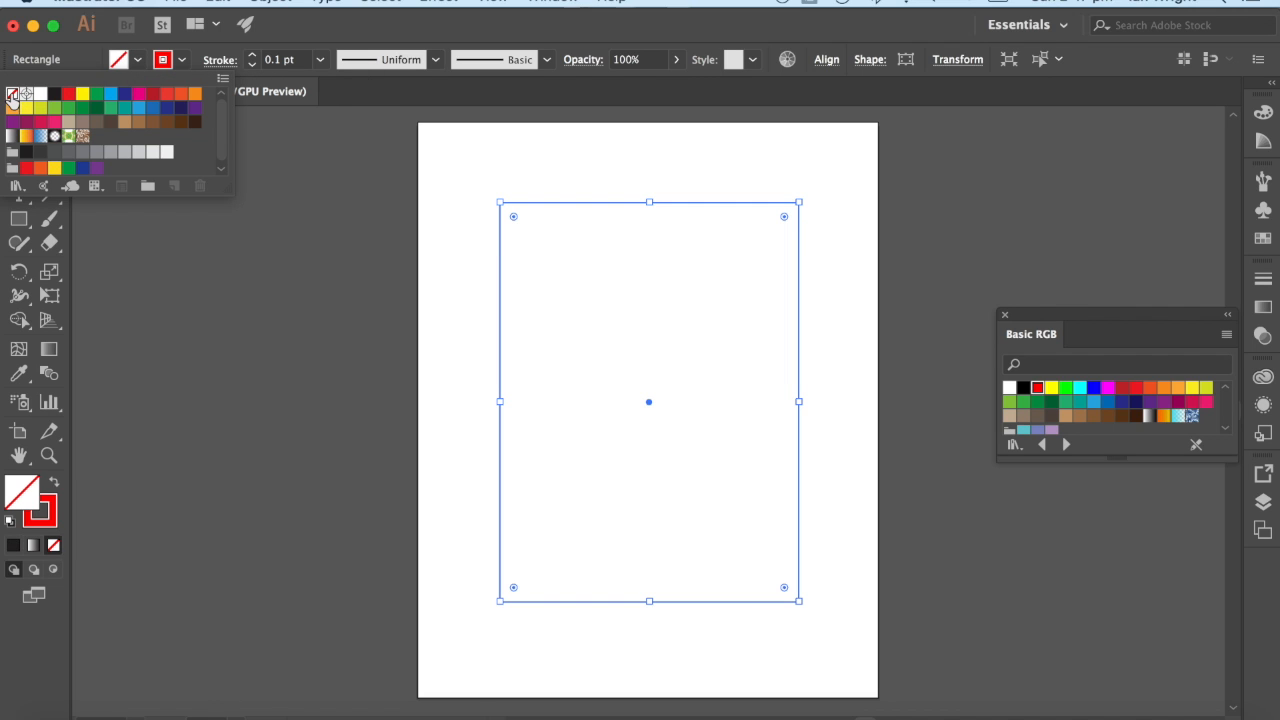
{"action": "left_click", "coordinate": [444, 312]}
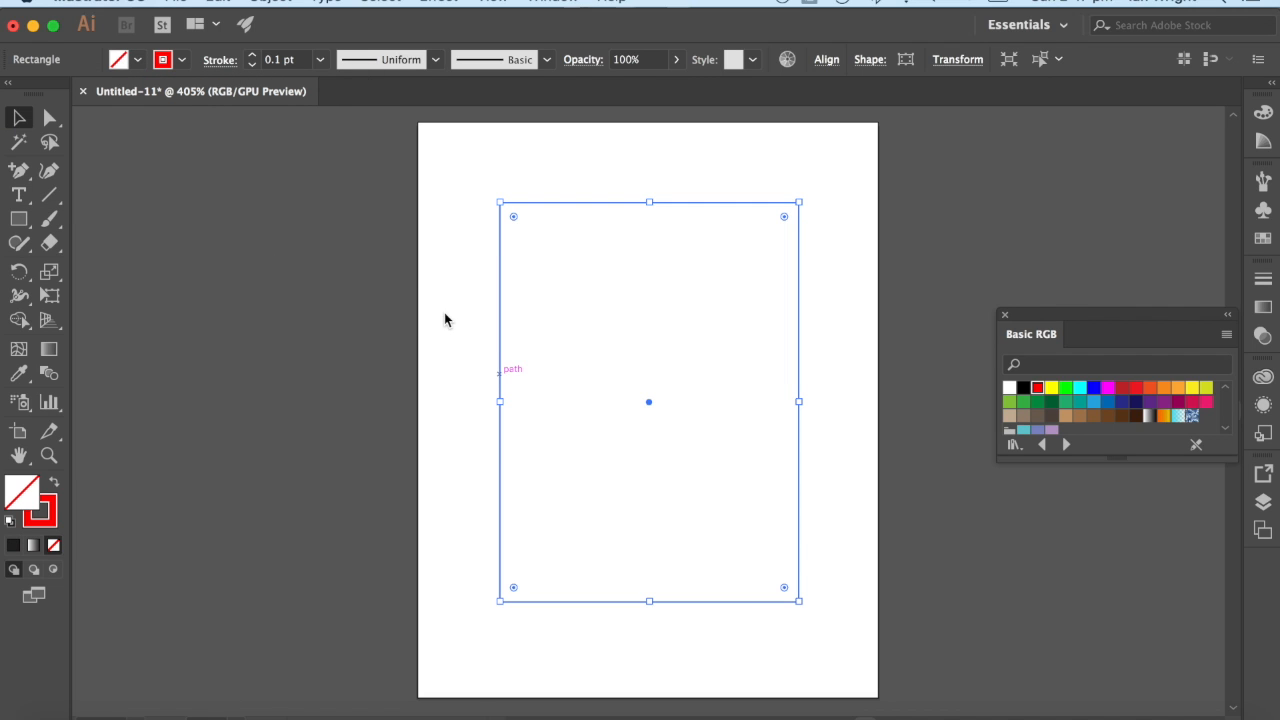
{"action": "left_click", "coordinate": [451, 316]}
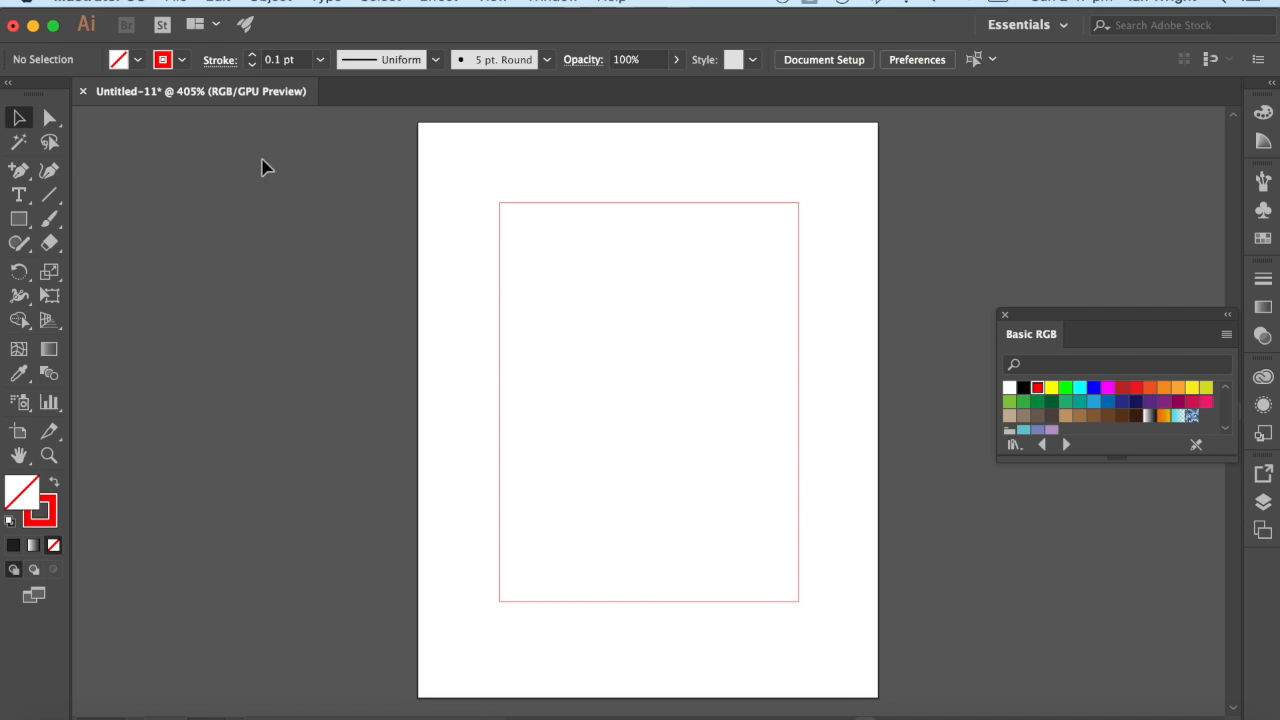
Add an anchor point at the middle of the rectangle's top edge and raise it slightly to form a shallow peak.
{"action": "left_click_drag", "start_coordinate": [19, 175], "coordinate": [96, 201]}
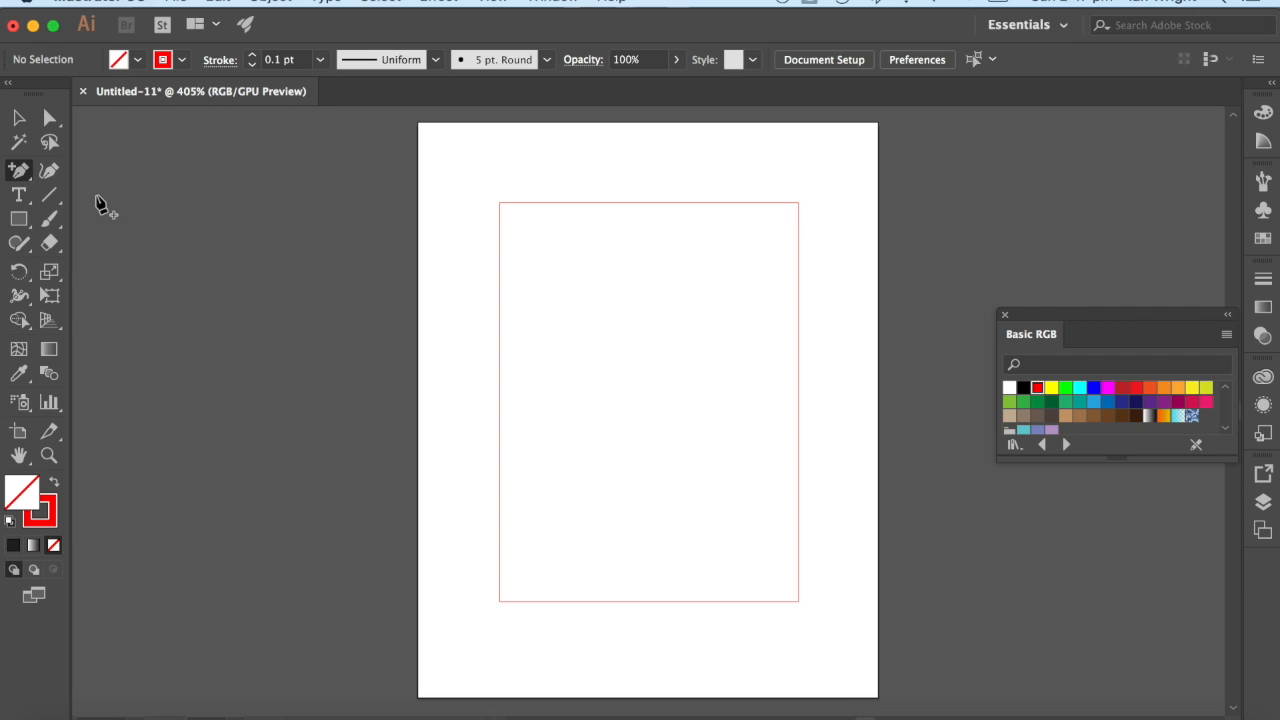
{"action": "left_click", "coordinate": [649, 203]}
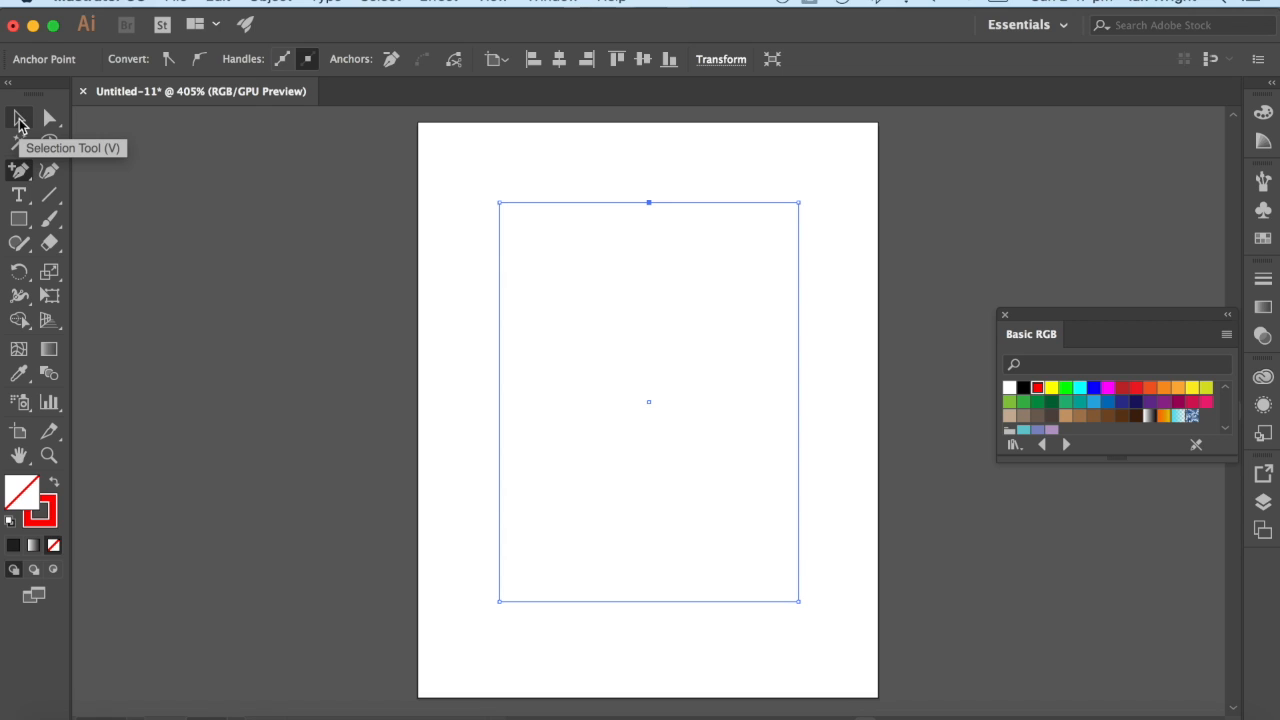
{"action": "left_click", "coordinate": [49, 120]}
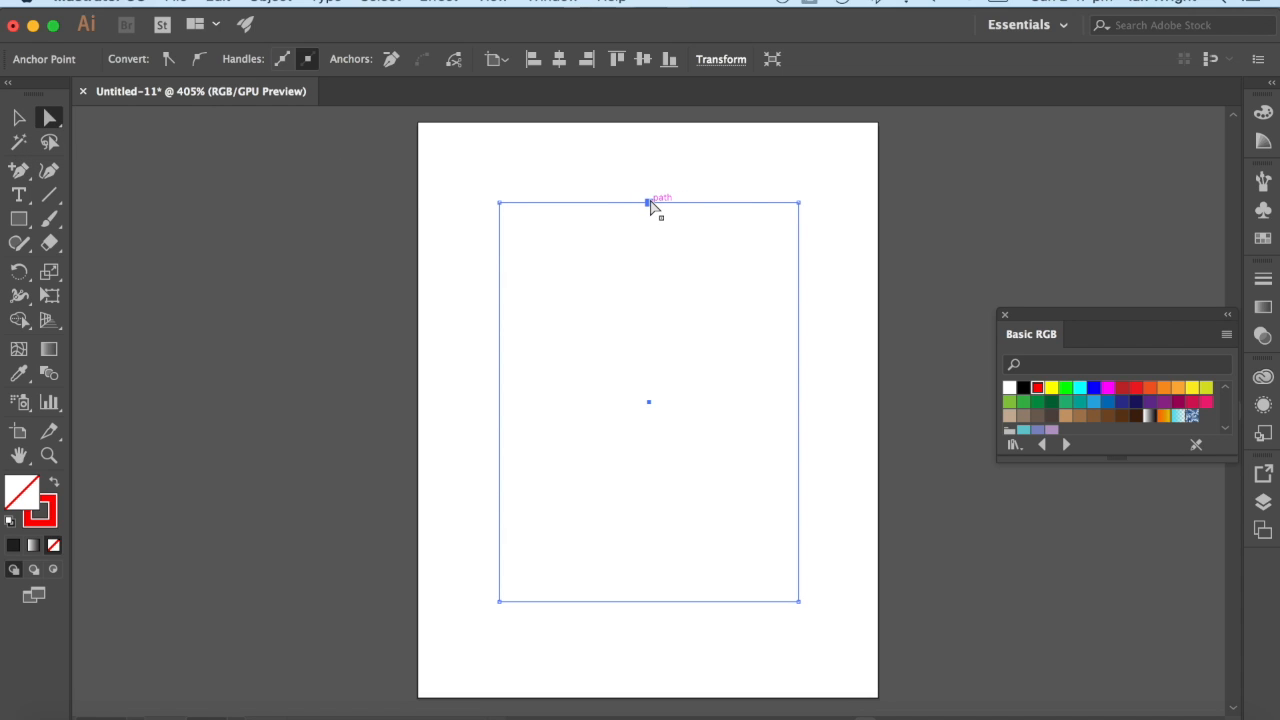
{"action": "mouse_move", "coordinate": [649, 203]}
{"action": "left_mouse_down"}
{"action": "mouse_move", "coordinate": [651, 234]}
{"action": "mouse_move", "coordinate": [651, 178]}
{"action": "left_mouse_up"}
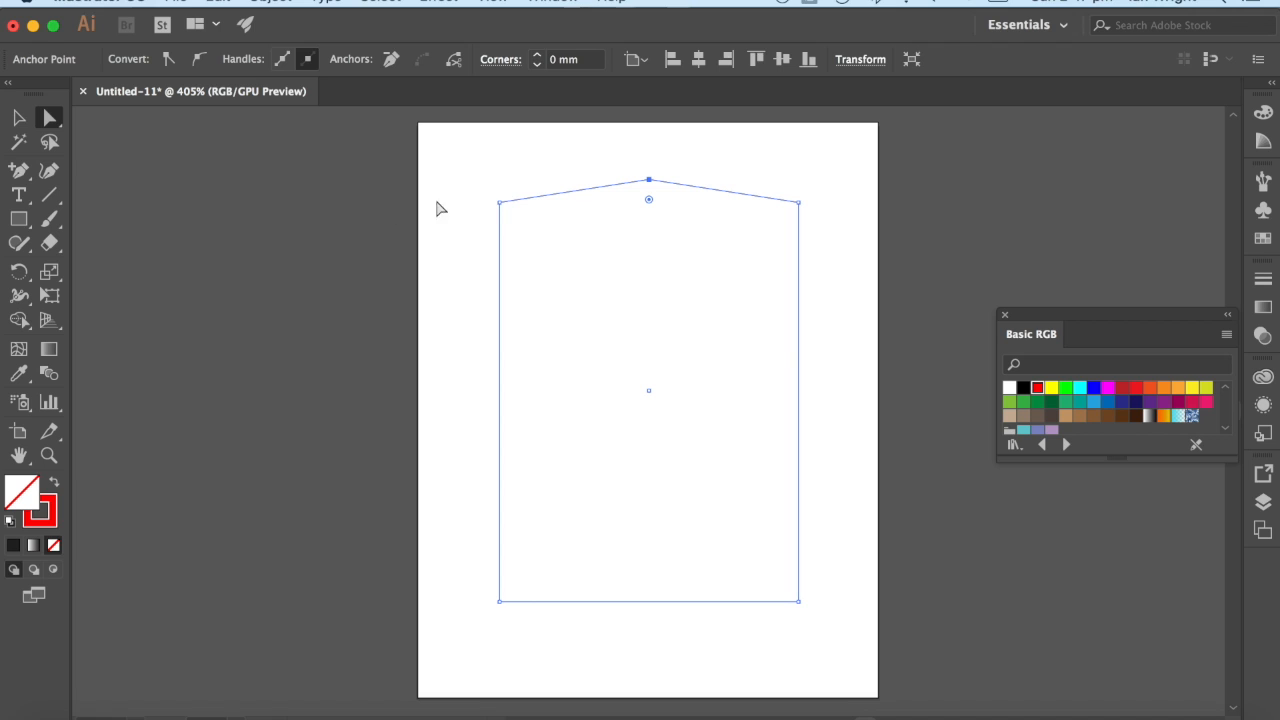
Round the two upper corners beside the peak to a radius of about 9.27 mm.
{"action": "left_click", "coordinate": [499, 202]}
{"action": "left_click", "coordinate": [799, 203]}
{"action": "left_click", "coordinate": [499, 202]}
{"action": "left_click", "coordinate": [798, 204]}
{"action": "left_click_drag", "start_coordinate": [477, 205], "coordinate": [718, 333]}
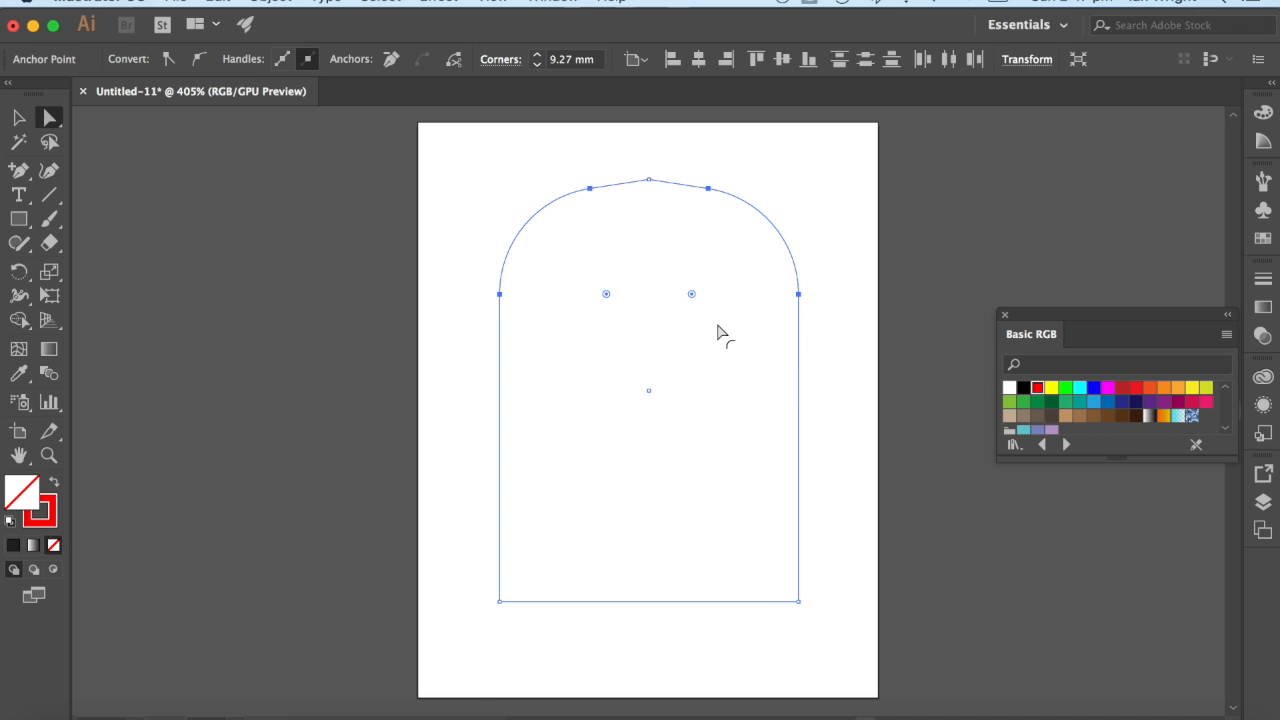
Round the shape's two bottom corners to a radius of about 2.2 mm and deselect it.
{"action": "left_click", "coordinate": [480, 597]}
{"action": "left_click_drag", "start_coordinate": [477, 588], "coordinate": [772, 578]}
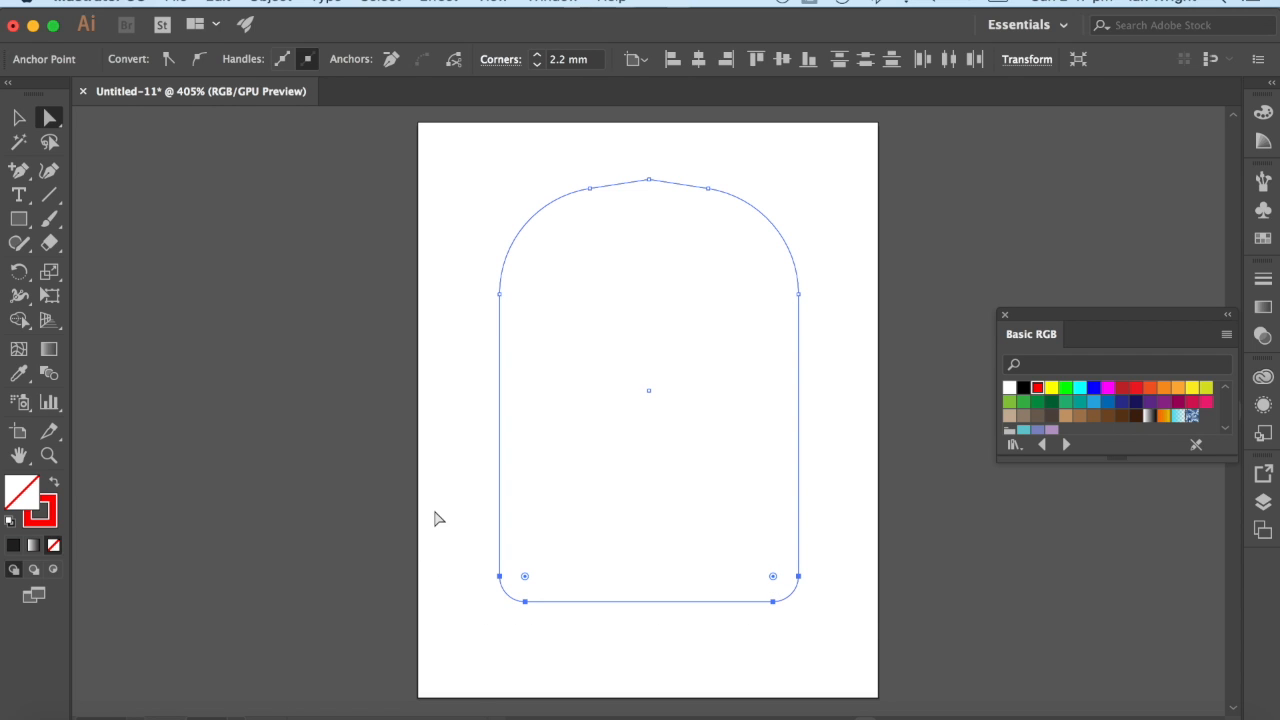
{"action": "left_click", "coordinate": [436, 517]}
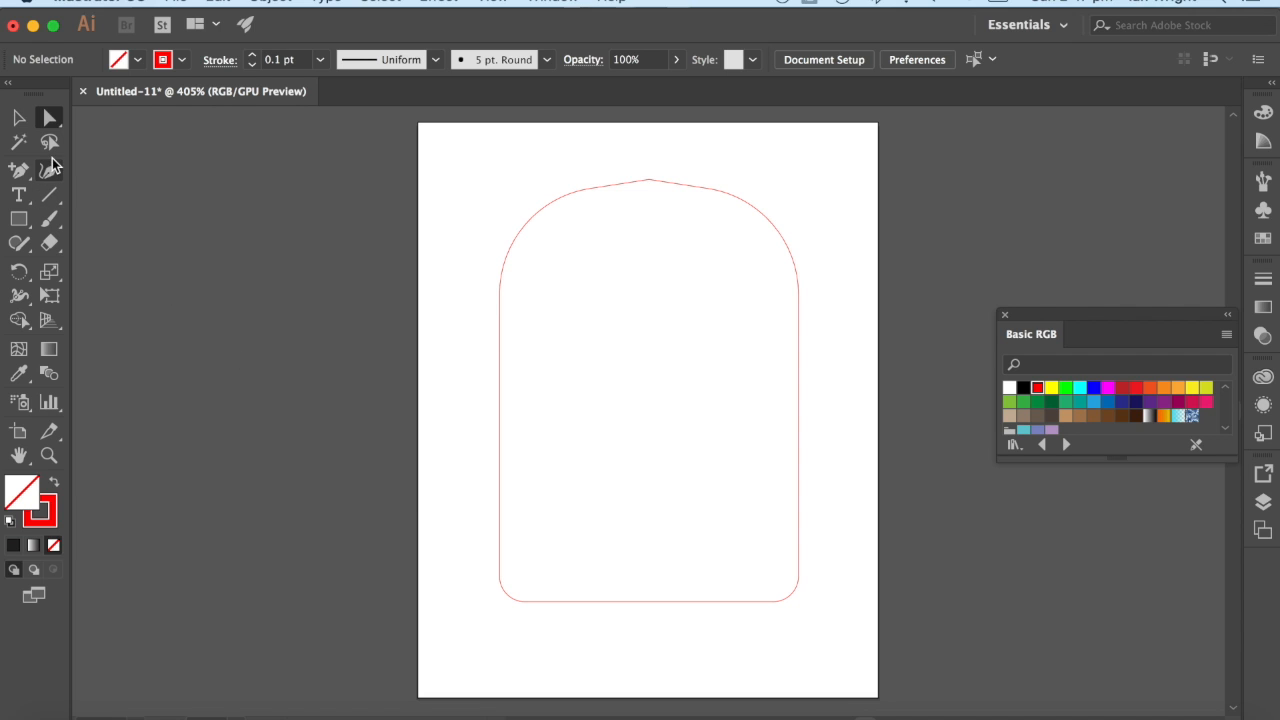
Draw a small circle near the top of the shape and centre it below the peak, at about X 20 mm, Y 7.5 mm.
{"action": "left_click_drag", "start_coordinate": [21, 222], "coordinate": [97, 266]}
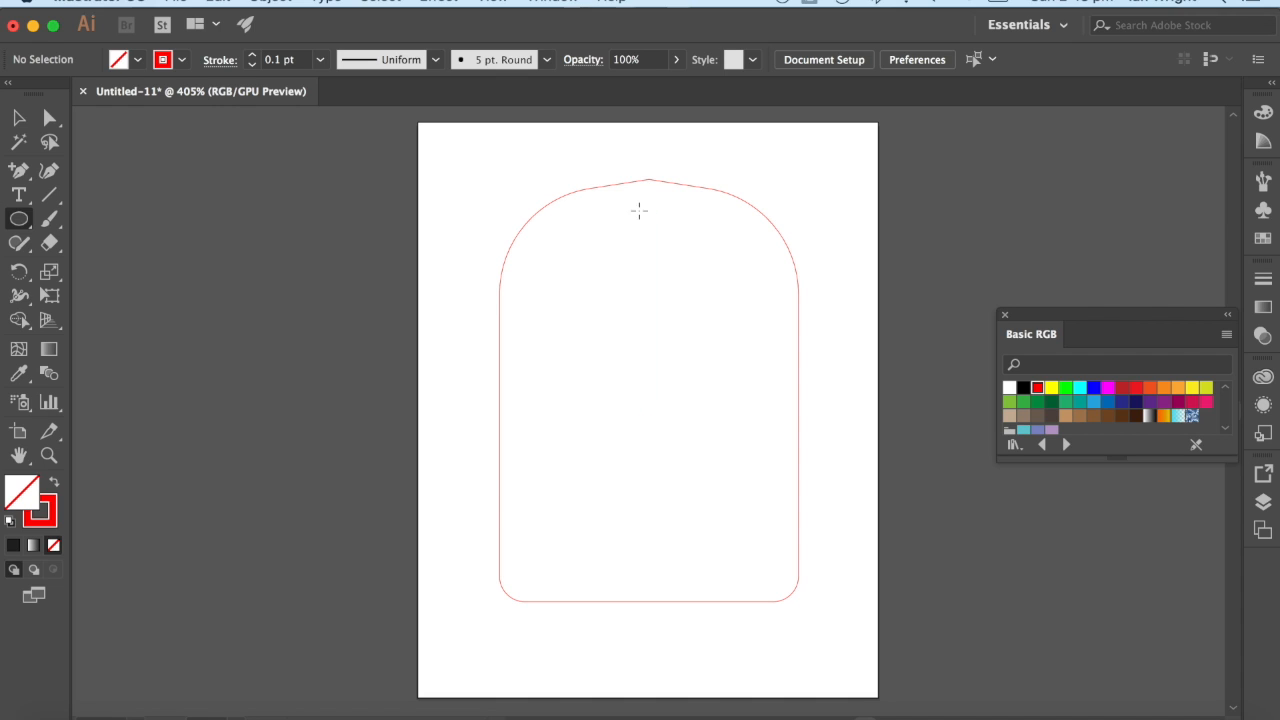
{"action": "left_click_drag", "start_coordinate": [622, 212], "coordinate": [644, 232]}
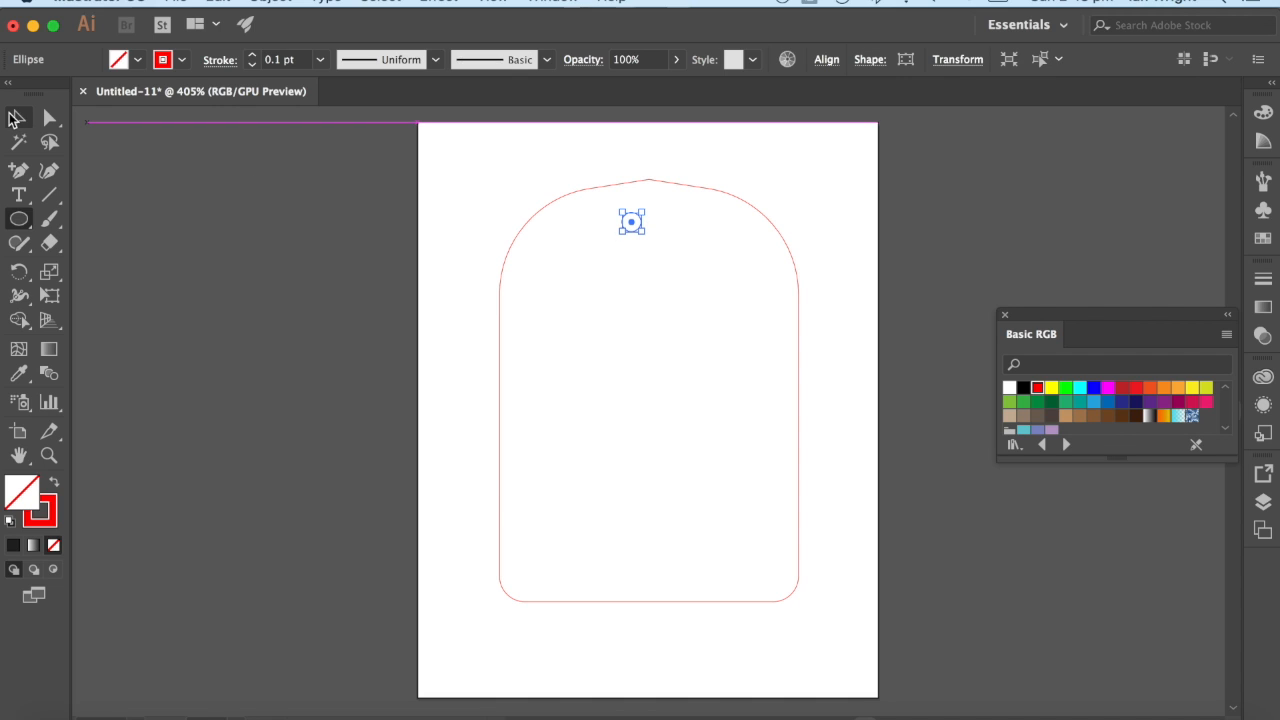
{"action": "left_click", "coordinate": [19, 120]}
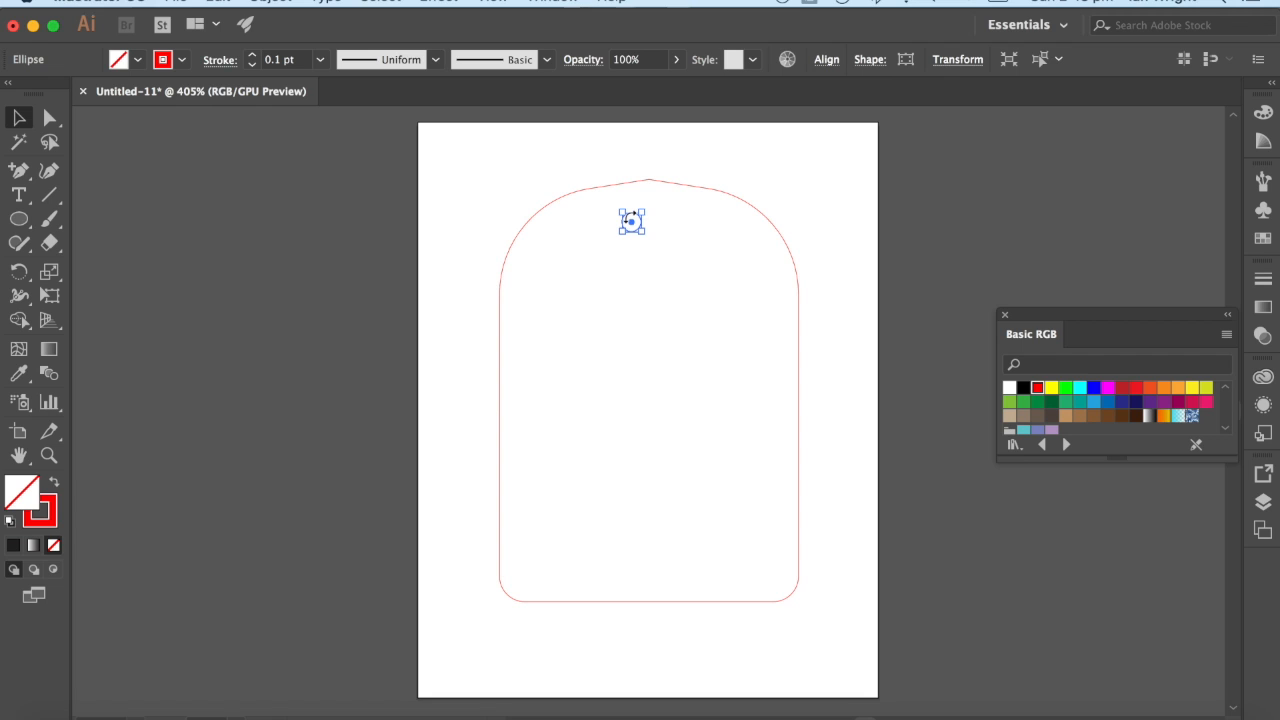
{"action": "scroll", "coordinate": [628, 221], "scroll_direction": "up", "scroll_amount": 4}
{"action": "left_click_drag", "start_coordinate": [640, 230], "coordinate": [673, 203]}
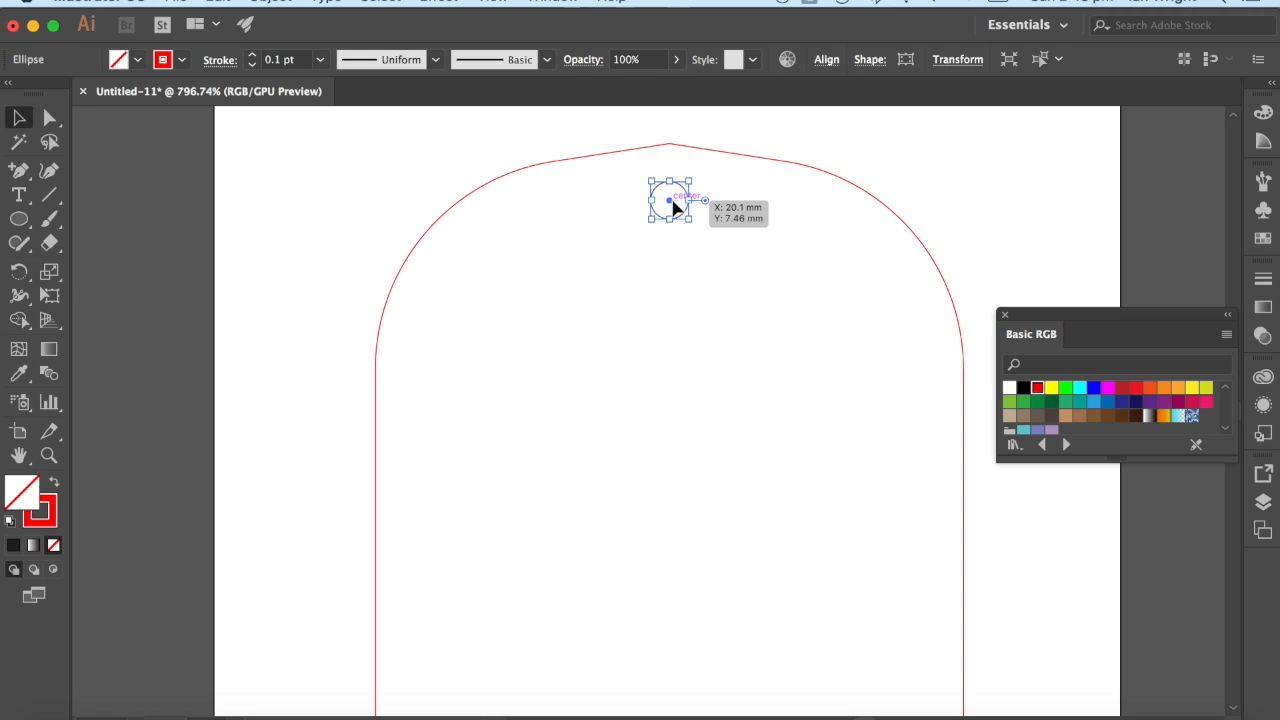
{"action": "left_click", "coordinate": [659, 299]}
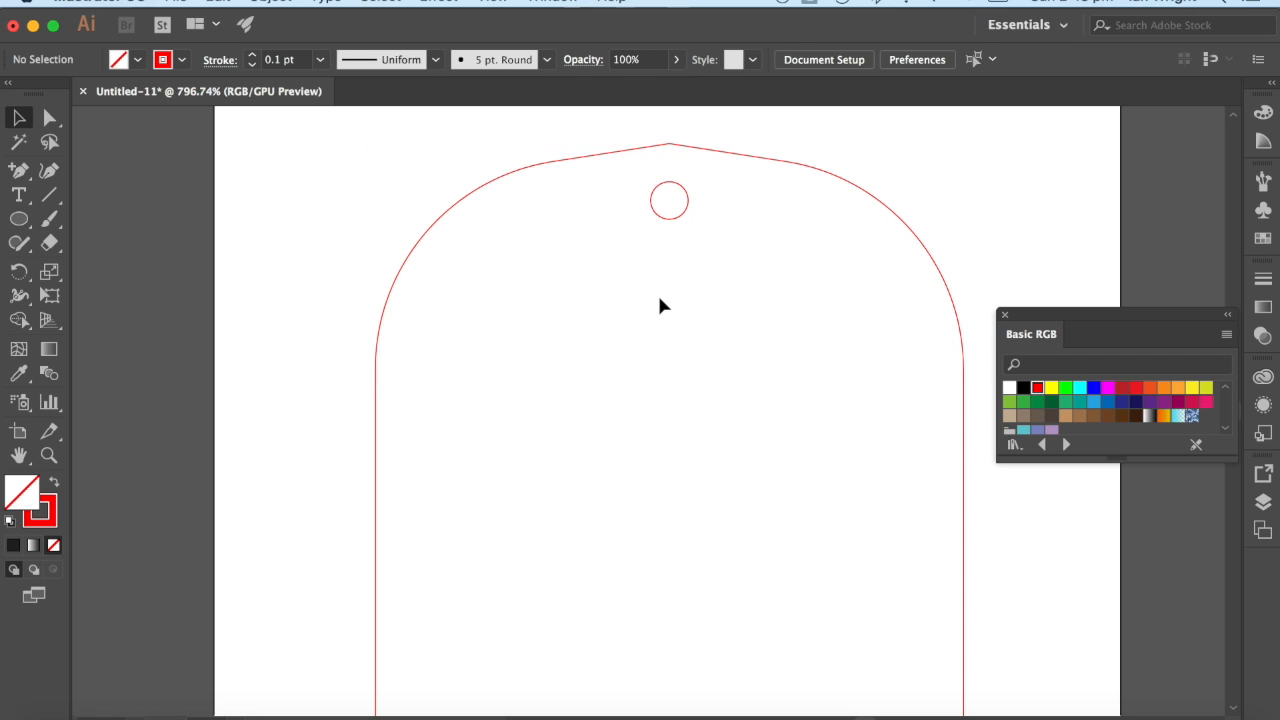
Place a 10-point star with radii 4.3959 mm and 2.198 mm on the shape's centre line below the circle.
{"action": "left_click", "coordinate": [20, 221]}
{"action": "left_click", "coordinate": [22, 228]}
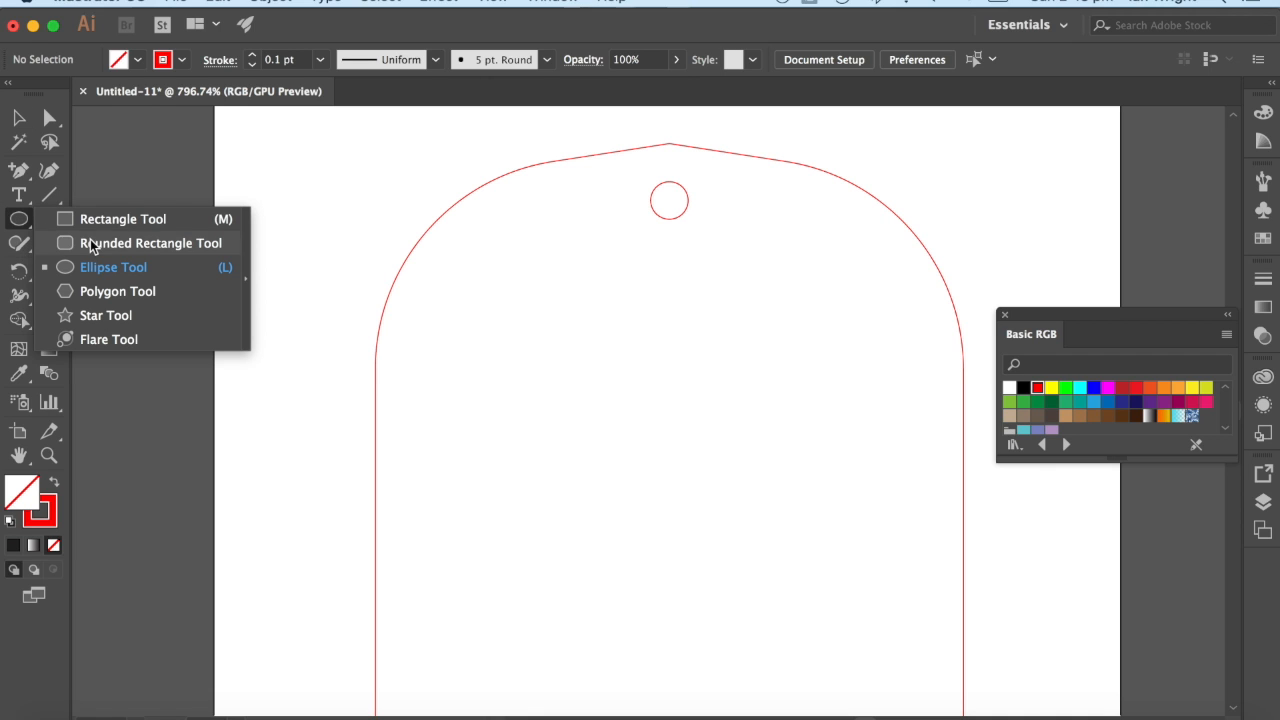
{"action": "left_click", "coordinate": [105, 316]}
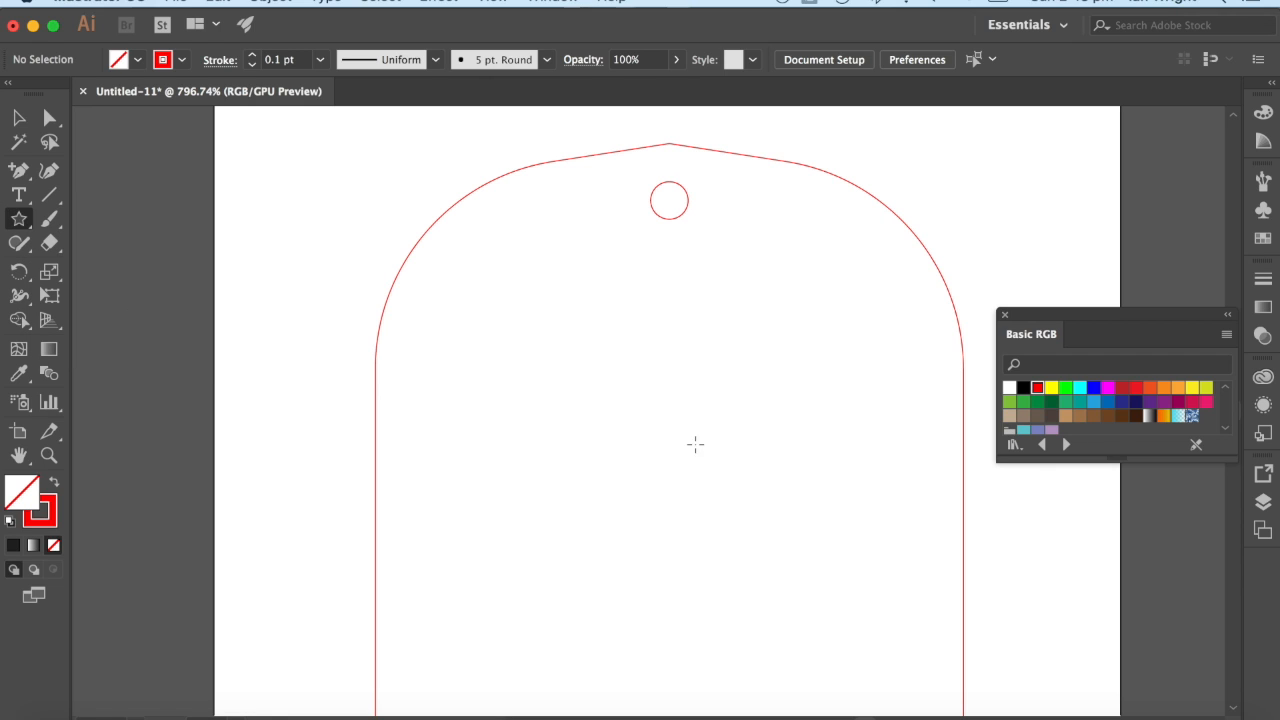
{"action": "left_click", "coordinate": [670, 494]}
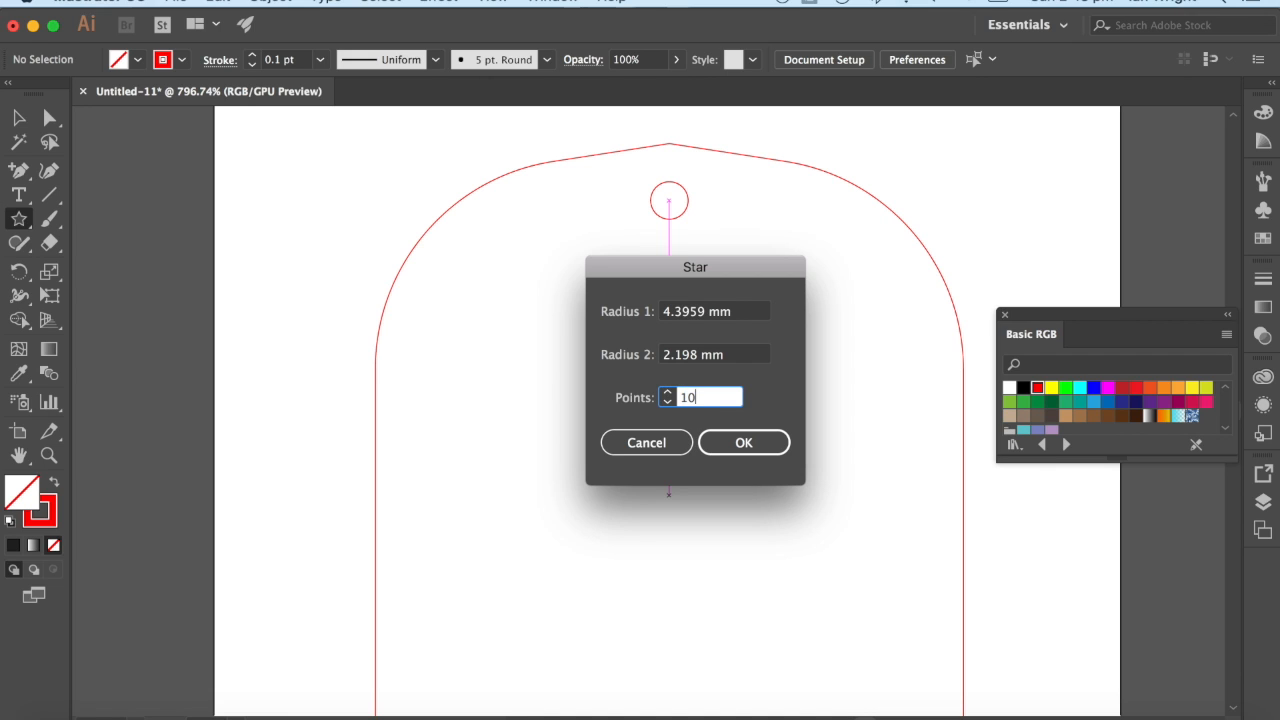
{"action": "type", "text": "10"}
{"action": "left_click", "coordinate": [749, 443]}
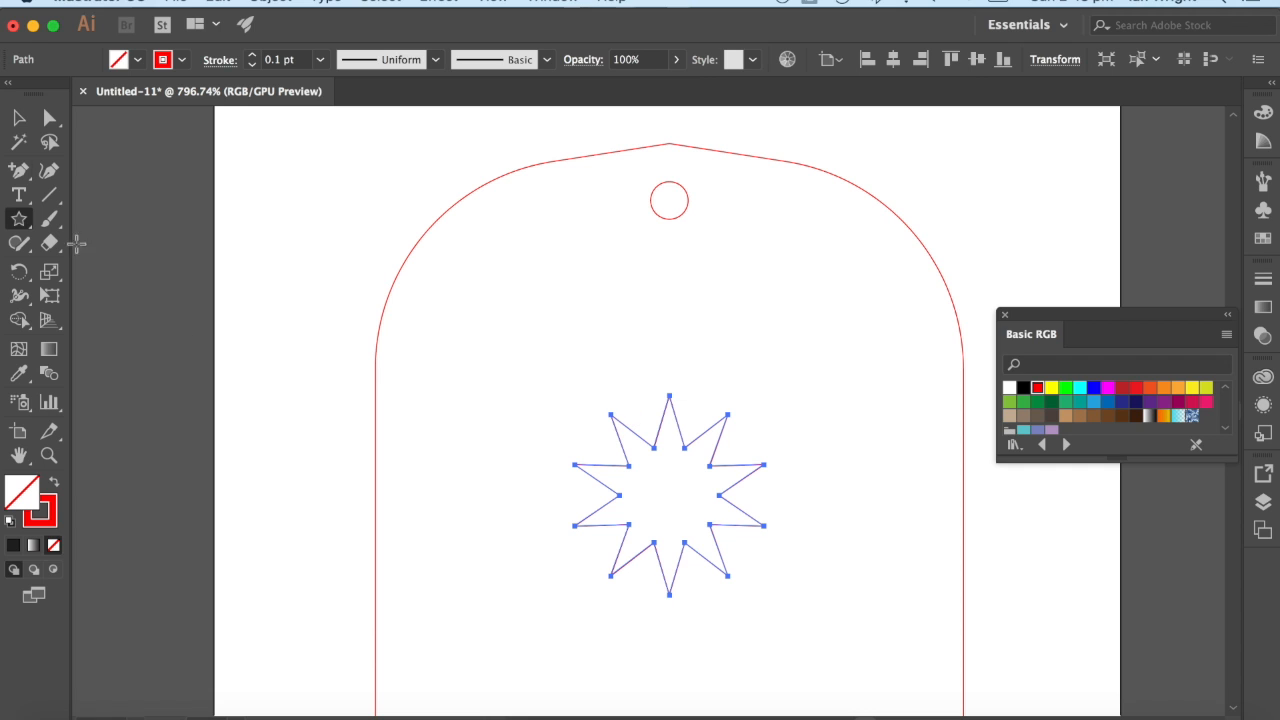
Move the star straight up along the tag's centre line, closer to the hanging hole, and deselect it.
{"action": "left_click", "coordinate": [49, 117]}
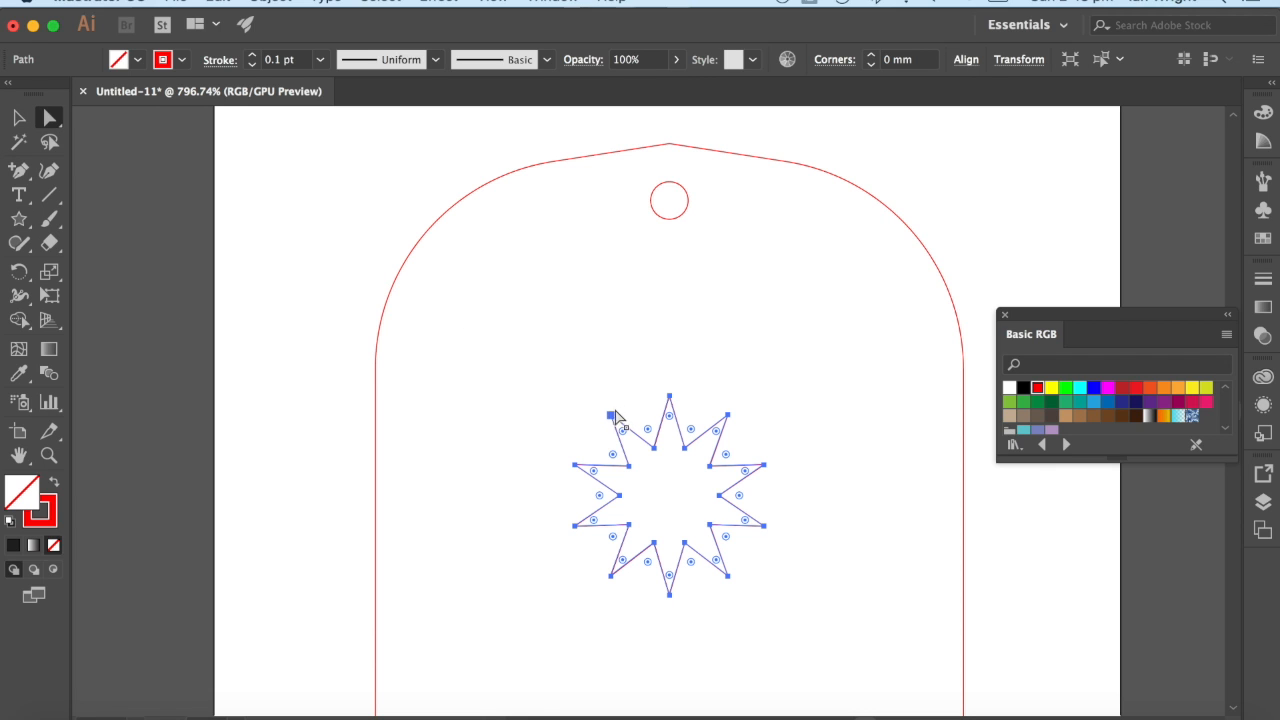
{"action": "left_click_drag", "start_coordinate": [611, 420], "coordinate": [612, 369]}
{"action": "left_click", "coordinate": [531, 573]}
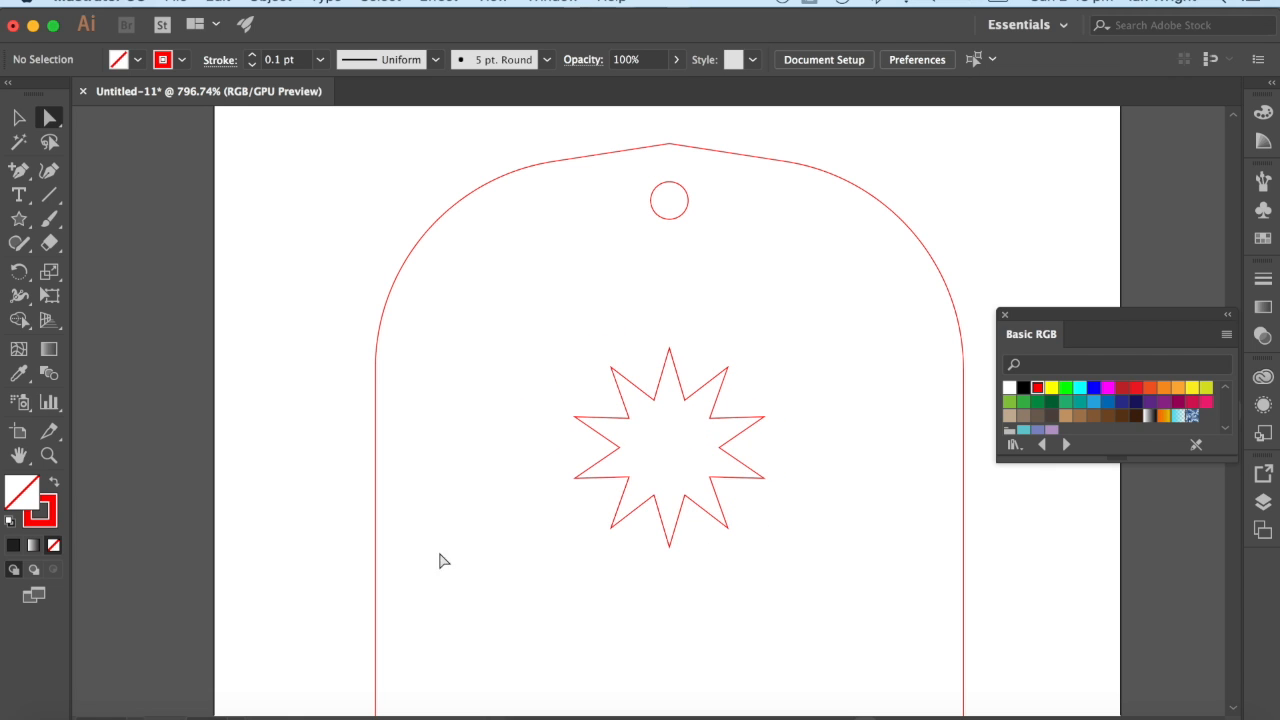
Draw a small, nearly square rectangle inside the tag, below and to the left of the star.
{"action": "scroll", "coordinate": [428, 543], "scroll_direction": "down", "scroll_amount": 2}
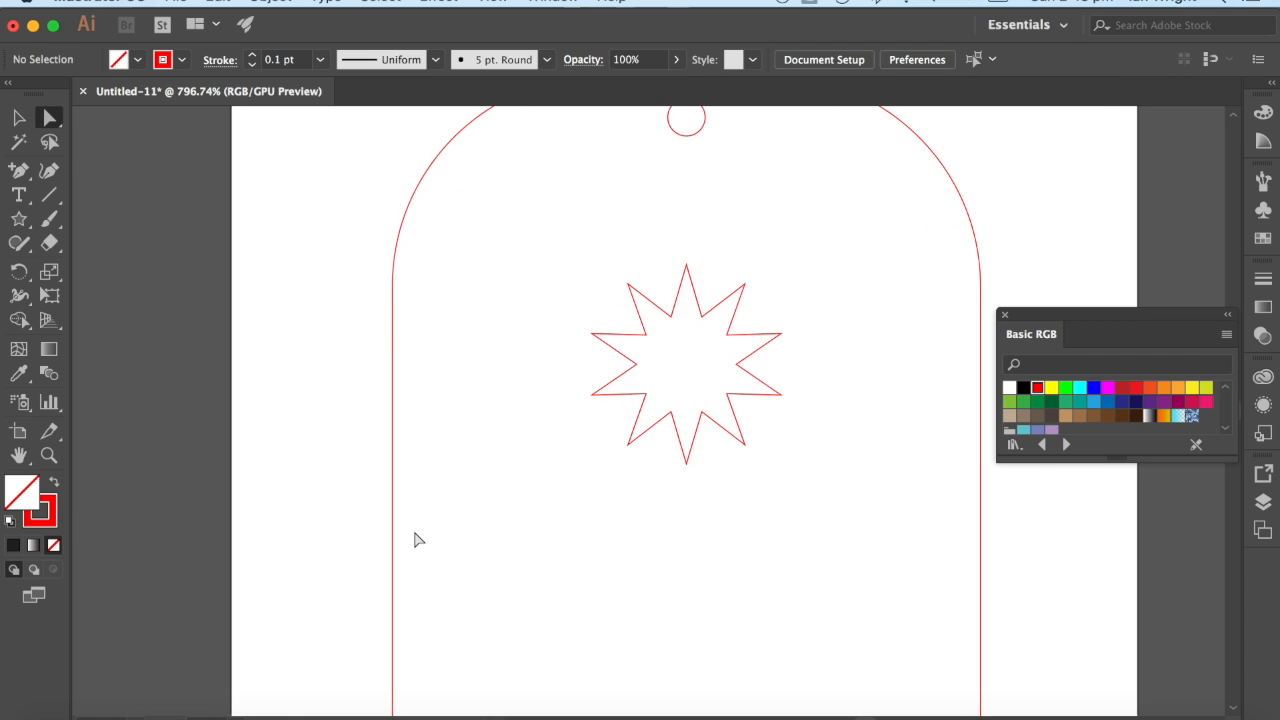
{"action": "left_click", "coordinate": [21, 220]}
{"action": "left_click_drag", "start_coordinate": [21, 220], "coordinate": [106, 221]}
{"action": "left_click_drag", "start_coordinate": [469, 535], "coordinate": [592, 647]}
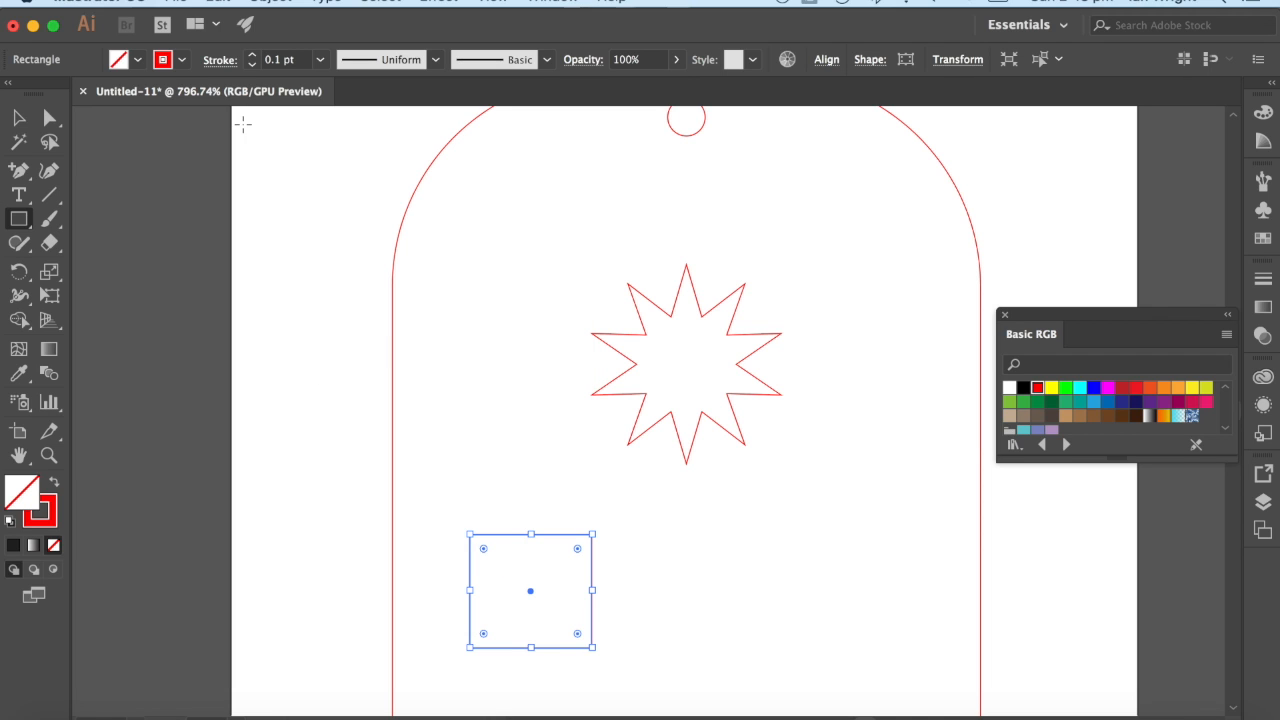
Draw a circle about 5.4 mm in diameter below and right of the star, its top level with the rectangle's top edge.
{"action": "left_click", "coordinate": [20, 221]}
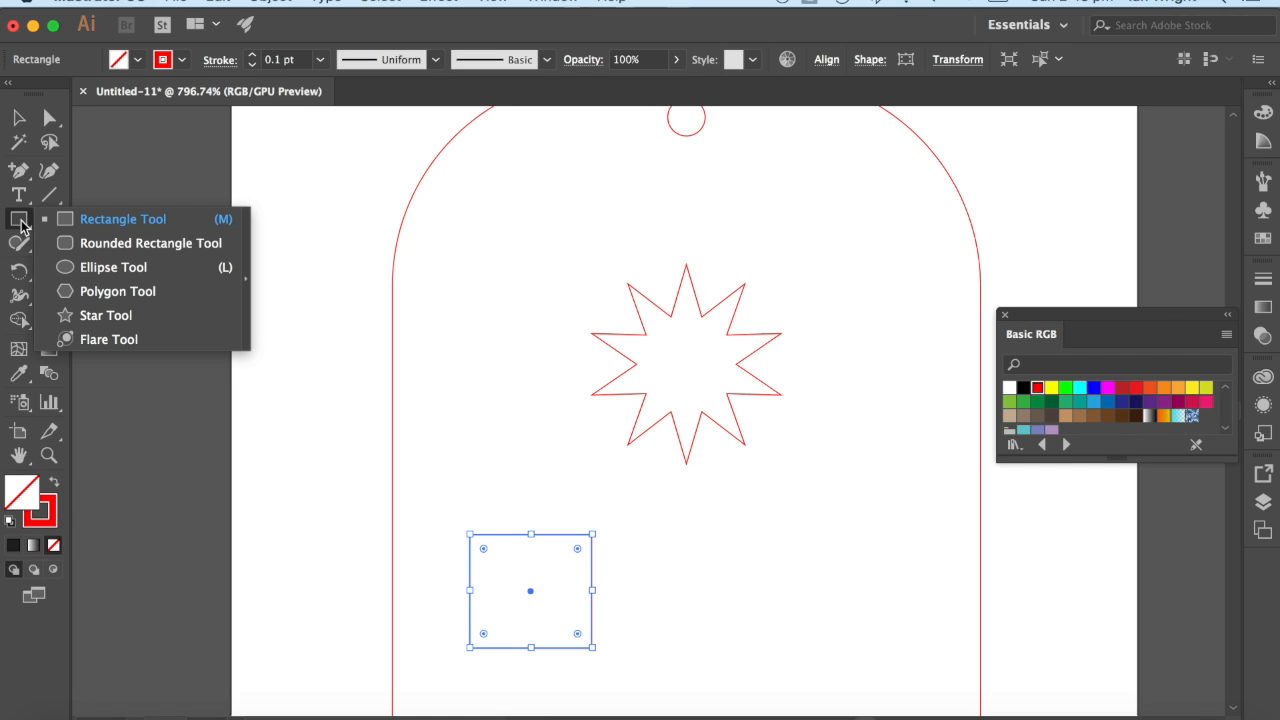
{"action": "left_click", "coordinate": [96, 268]}
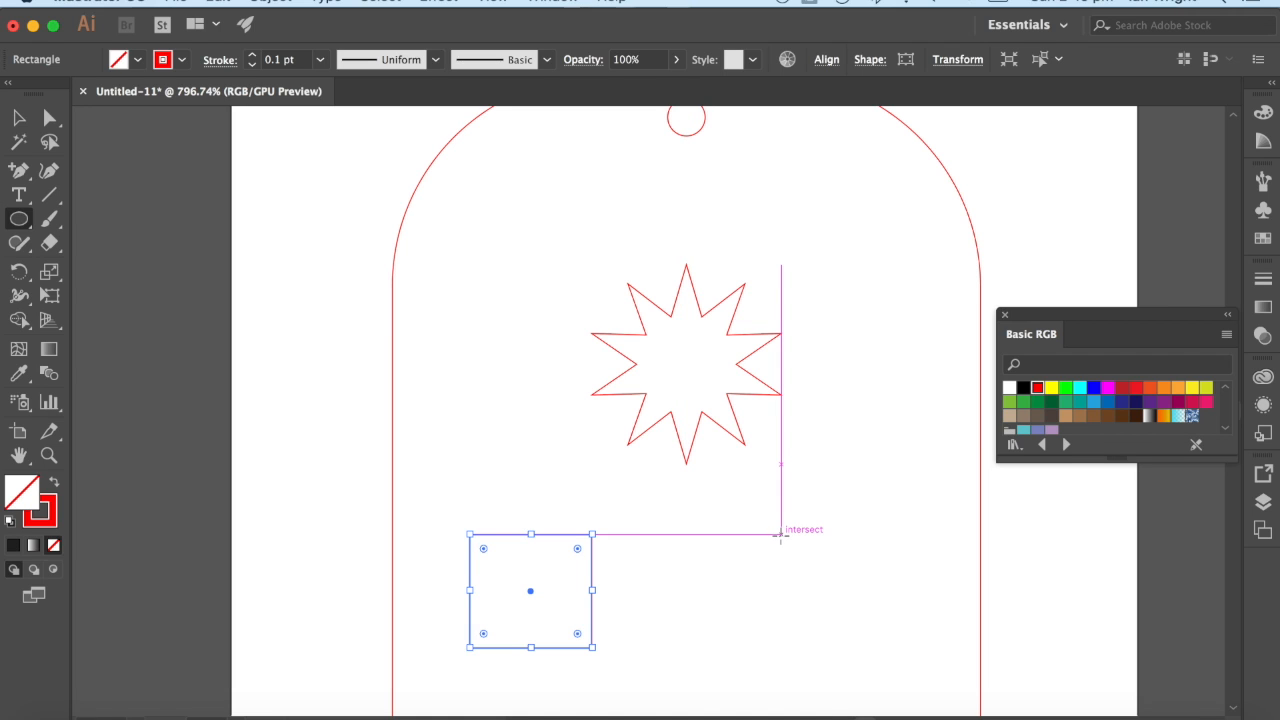
{"action": "left_click_drag", "start_coordinate": [781, 535], "coordinate": [904, 655]}
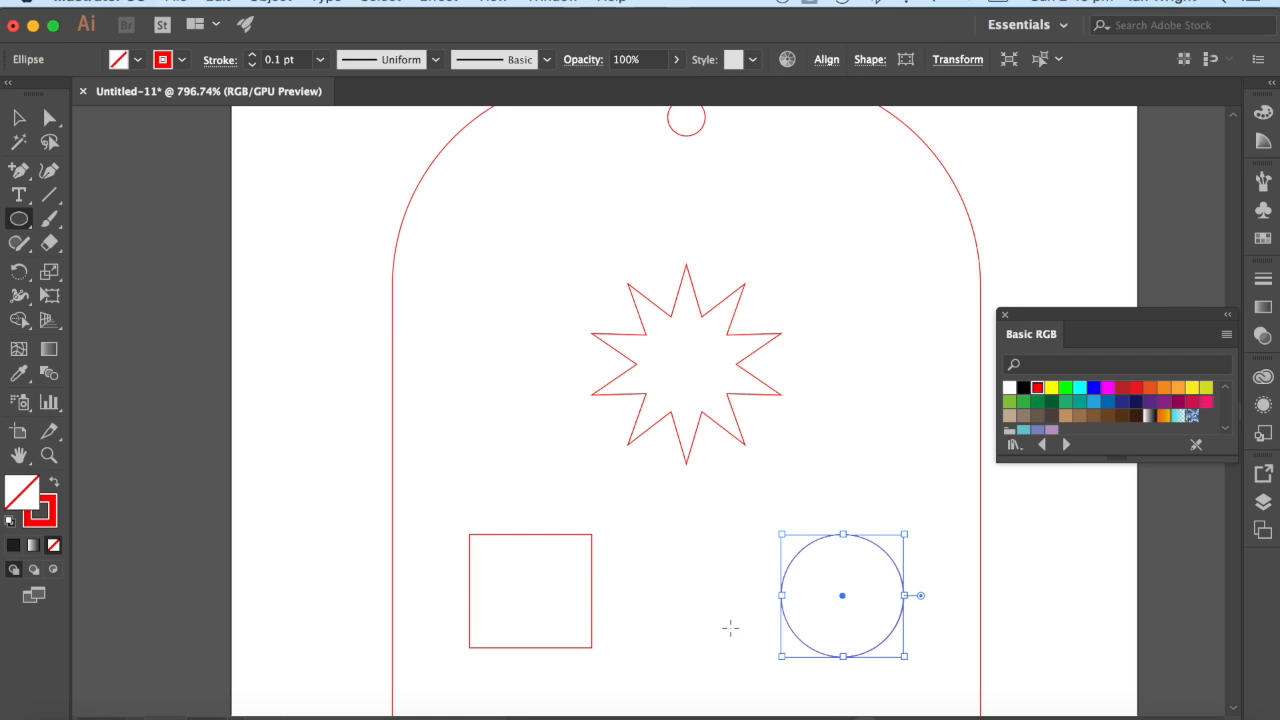
{"action": "left_click", "coordinate": [675, 617]}
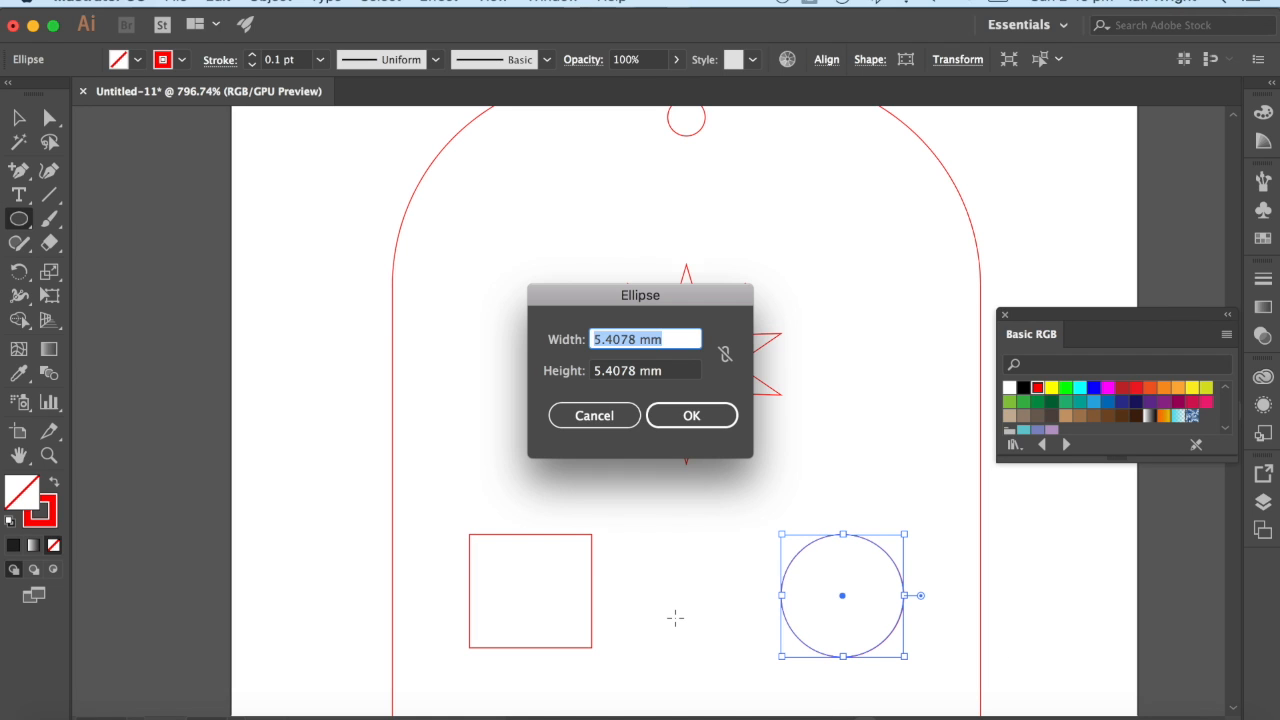
{"action": "left_click", "coordinate": [610, 416]}
{"action": "key", "text": "super+0"}
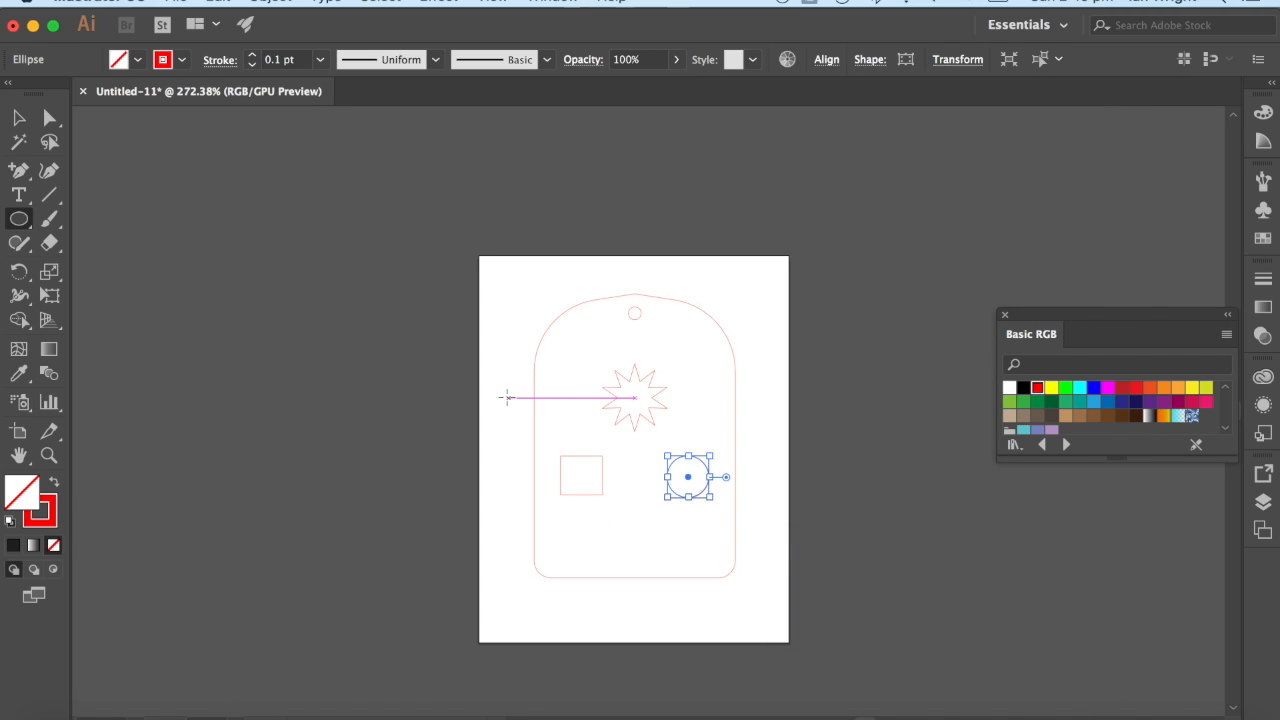
{"action": "left_click", "coordinate": [499, 464]}
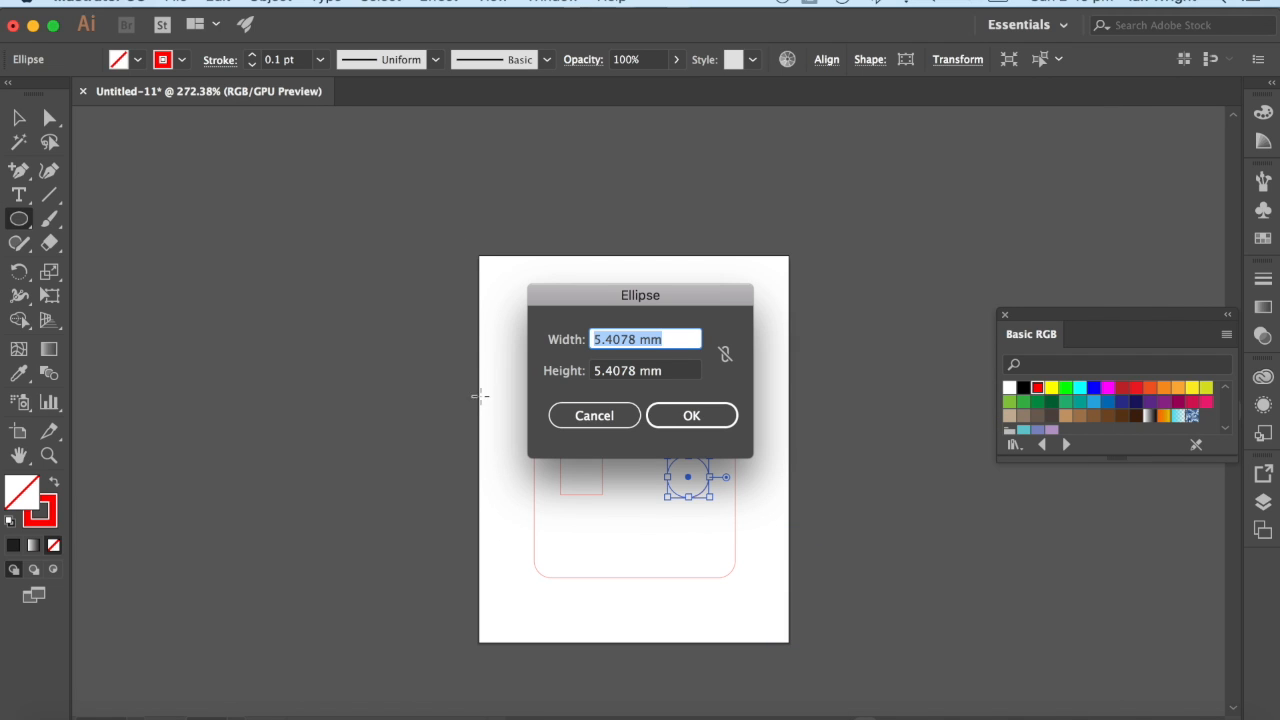
{"action": "left_click", "coordinate": [600, 416]}
Deselect the circle beside the rectangle.
{"action": "left_click", "coordinate": [18, 117]}
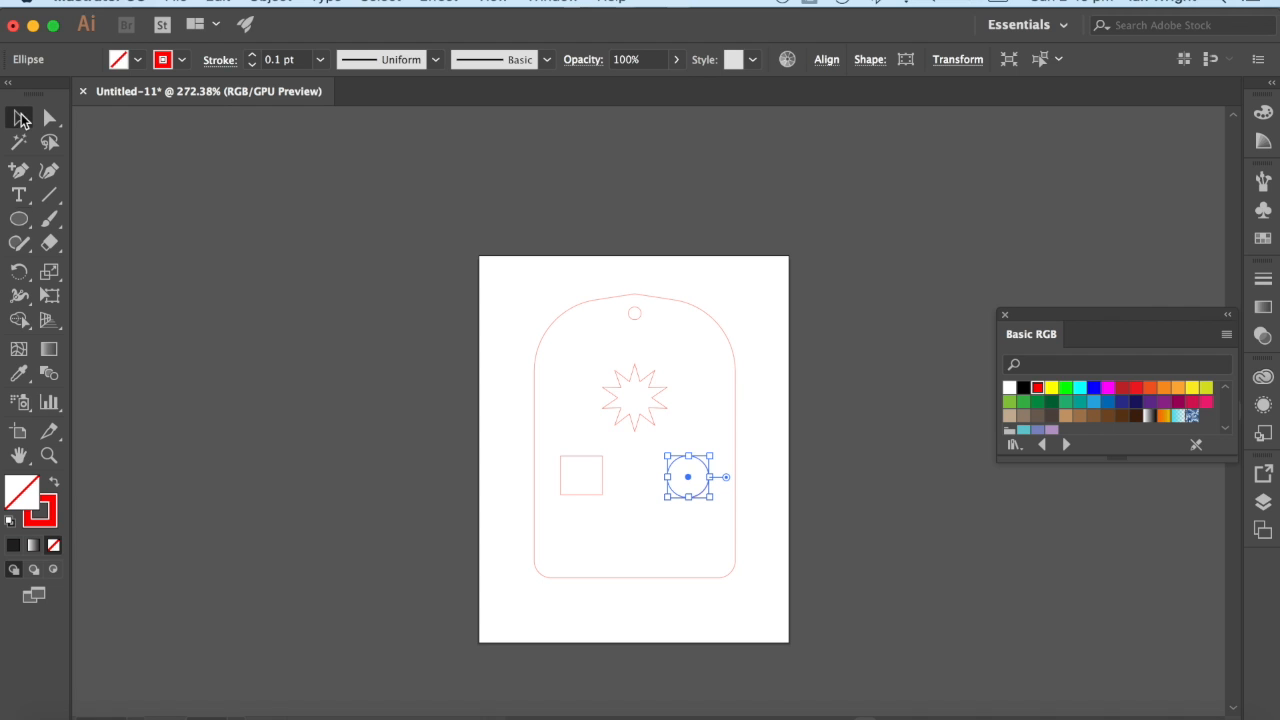
{"action": "left_click", "coordinate": [511, 421]}
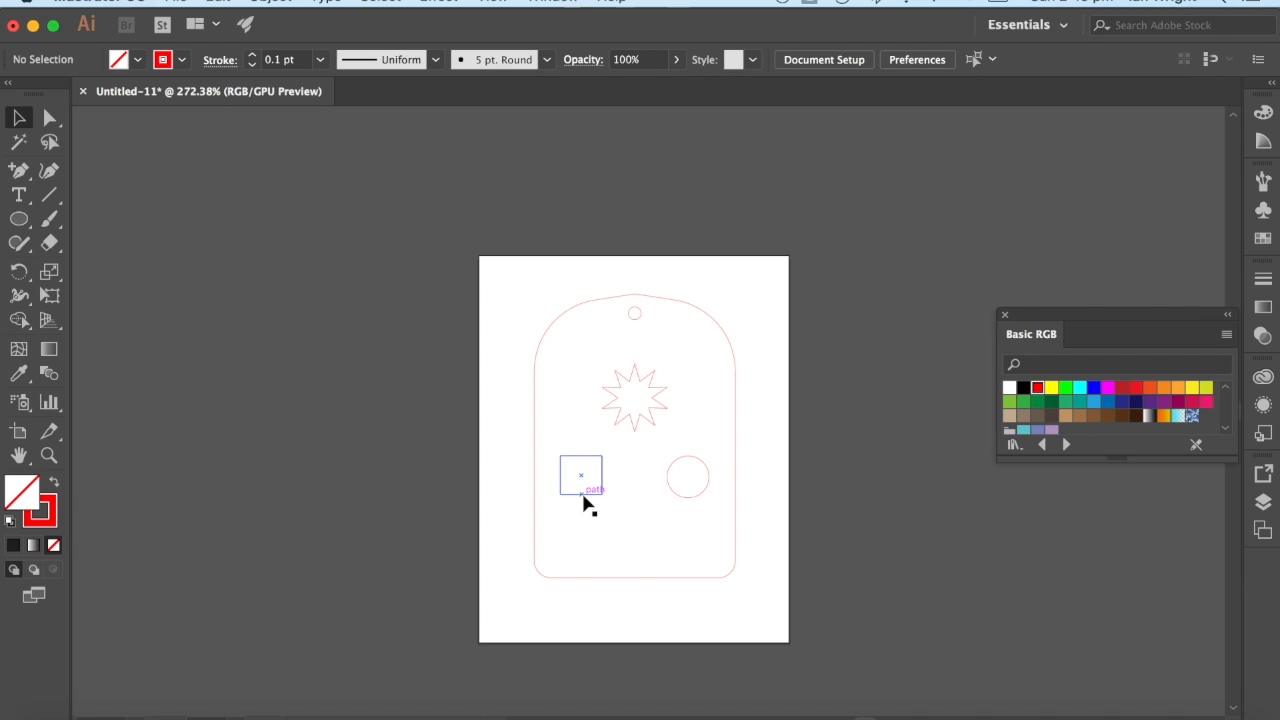
{"action": "scroll", "coordinate": [583, 500], "scroll_direction": "up", "scroll_amount": 3}
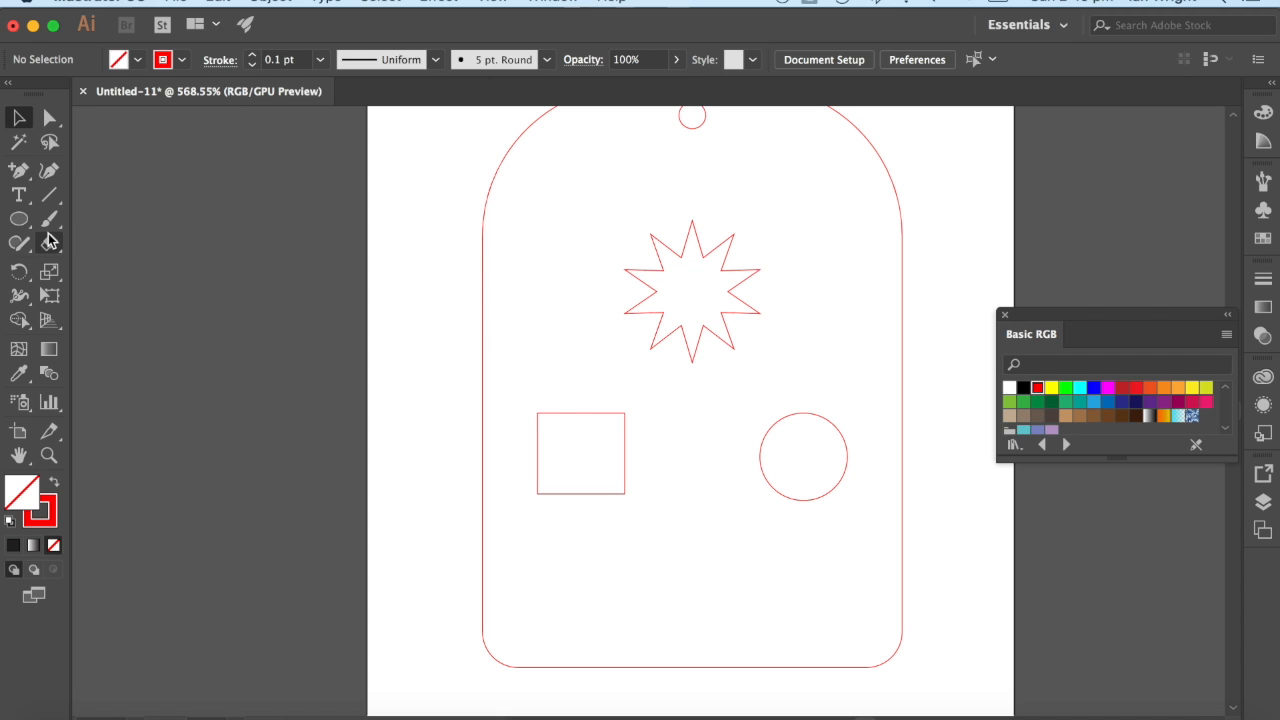
Save the document as My Name Pendant.ai on the Desktop in Adobe Illustrator format, accepting the Illustrator CC options.
{"action": "left_click", "coordinate": [179, 3]}
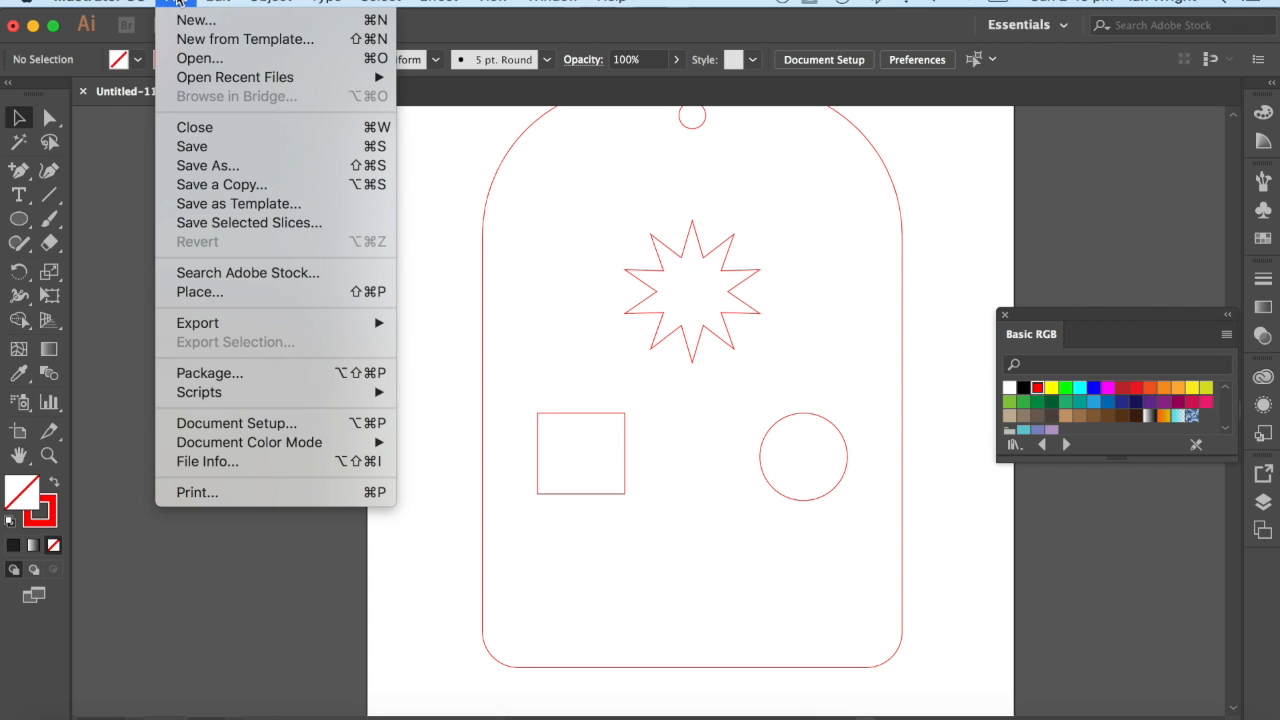
{"action": "left_click", "coordinate": [213, 167]}
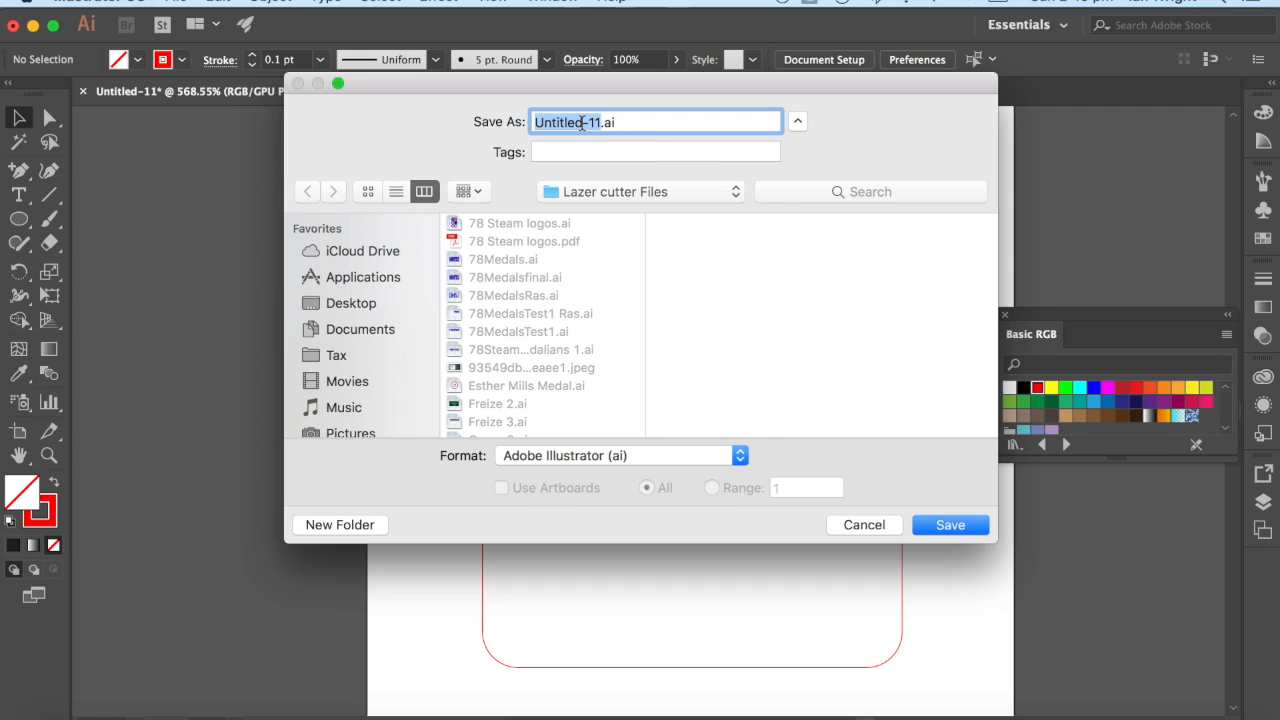
{"action": "type", "text": "Pen"}
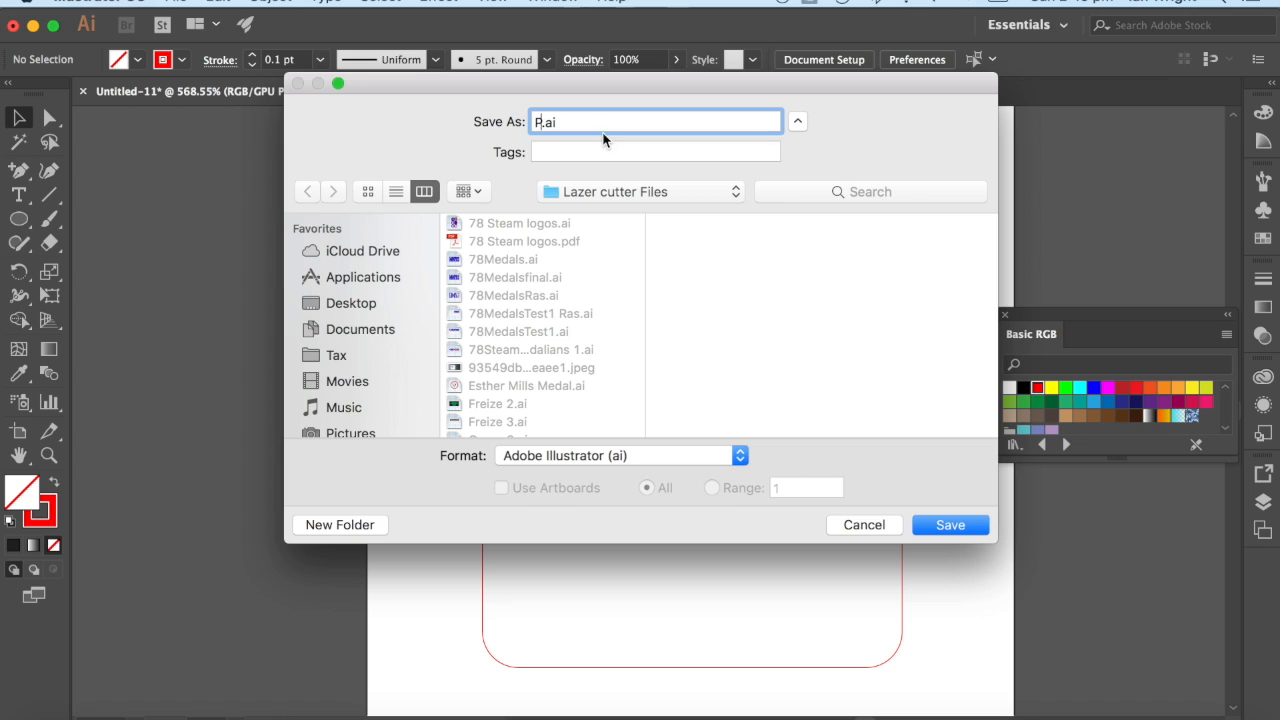
{"action": "type", "text": "dant"}
{"action": "left_click", "coordinate": [535, 122]}
{"action": "type", "text": "My Name"}
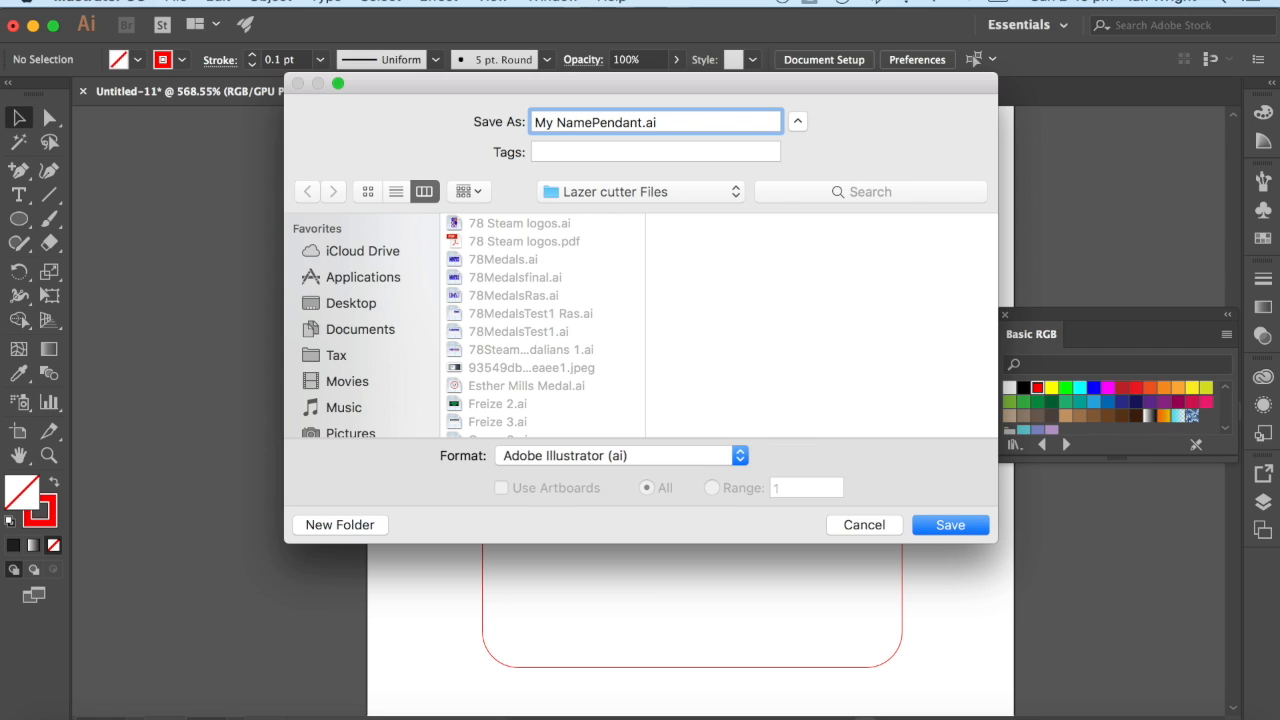
{"action": "left_click", "coordinate": [736, 191]}
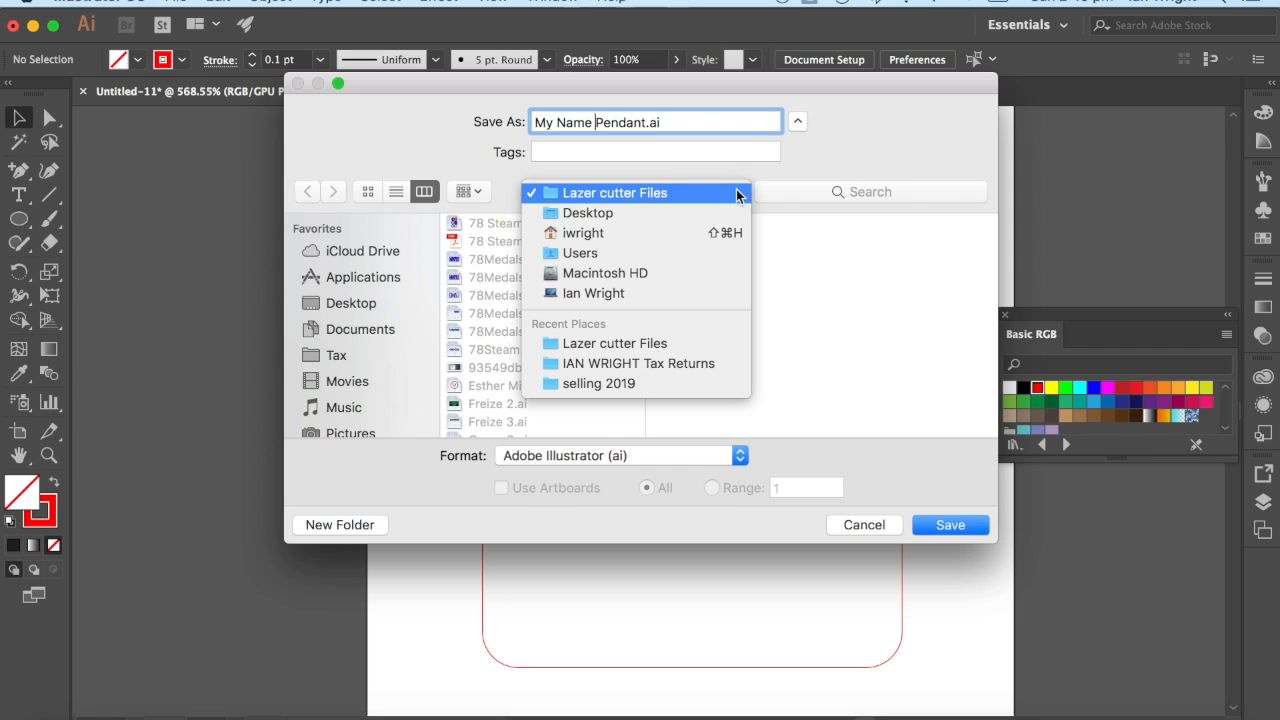
{"action": "left_click", "coordinate": [588, 214]}
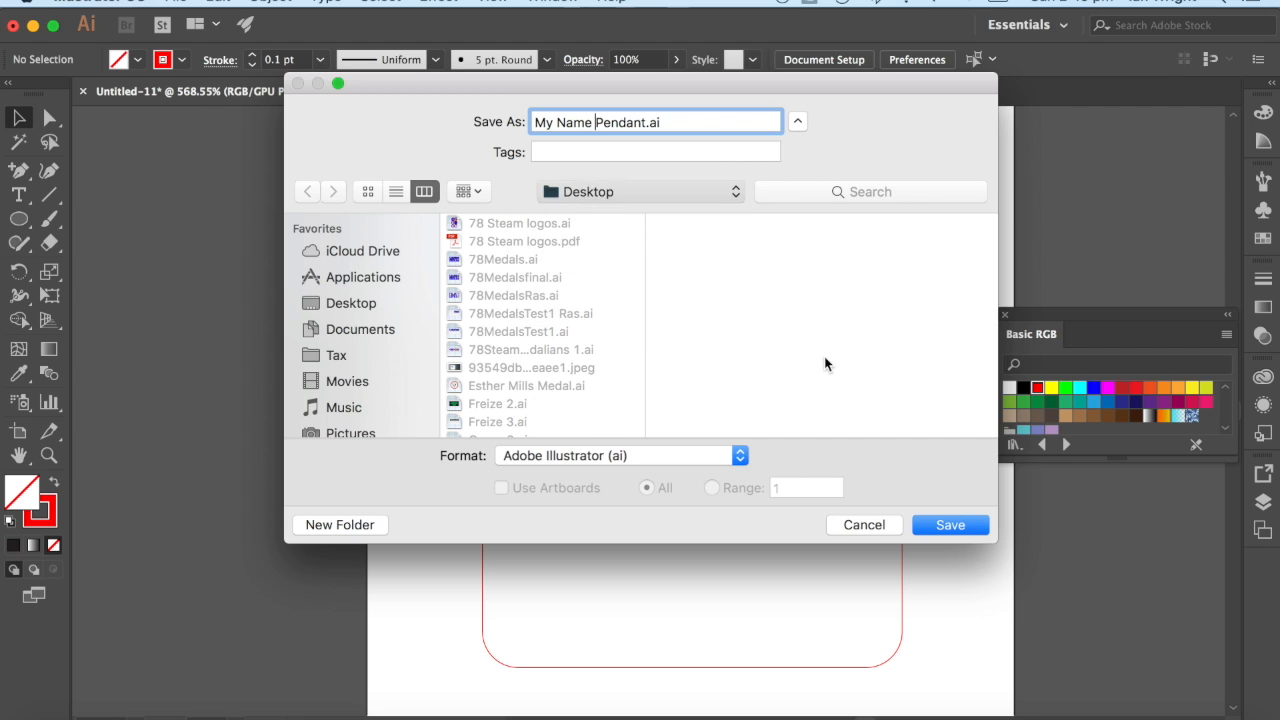
{"action": "left_click", "coordinate": [943, 527]}
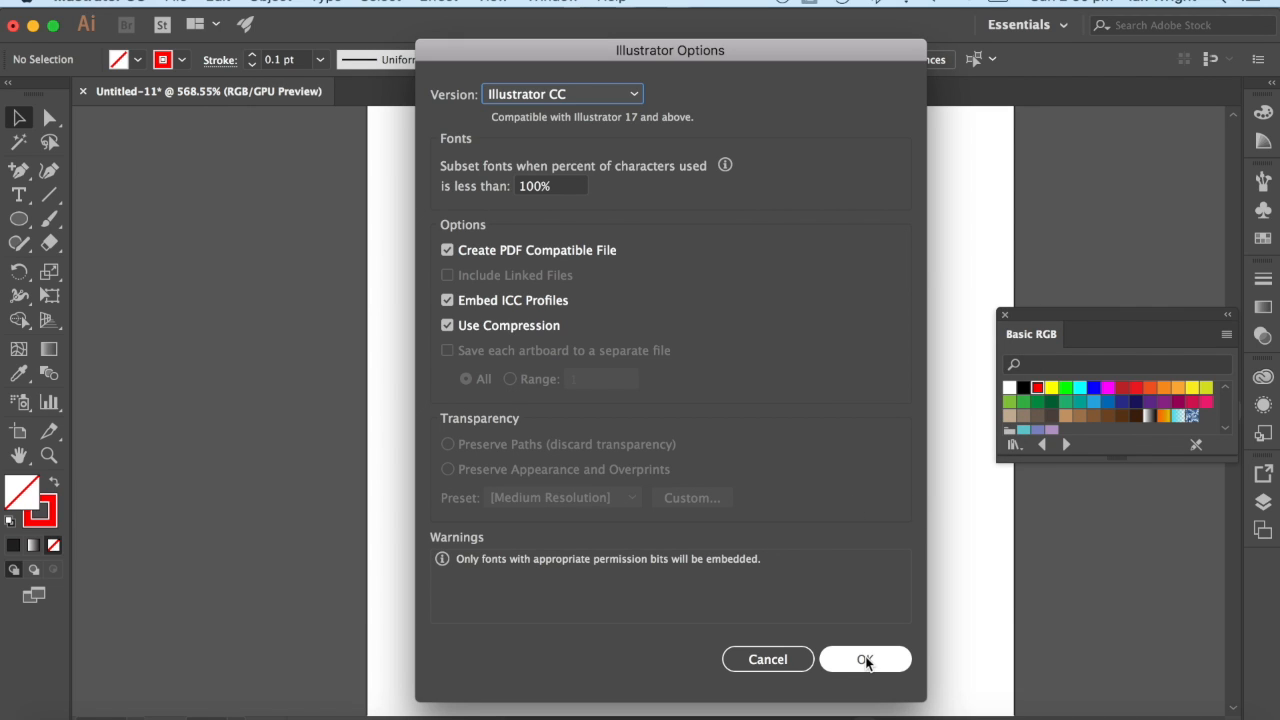
{"action": "left_click", "coordinate": [866, 660]}
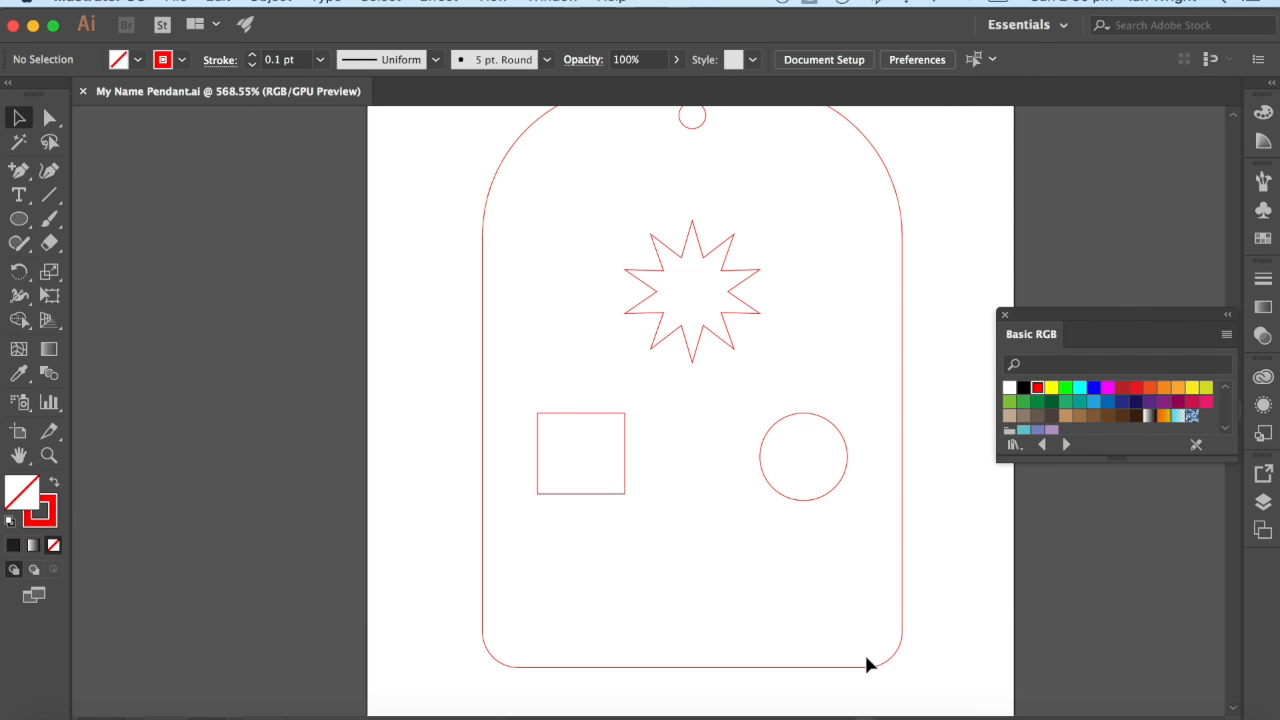
{"action": "scroll", "coordinate": [568, 394], "scroll_direction": "up", "scroll_amount": 5}
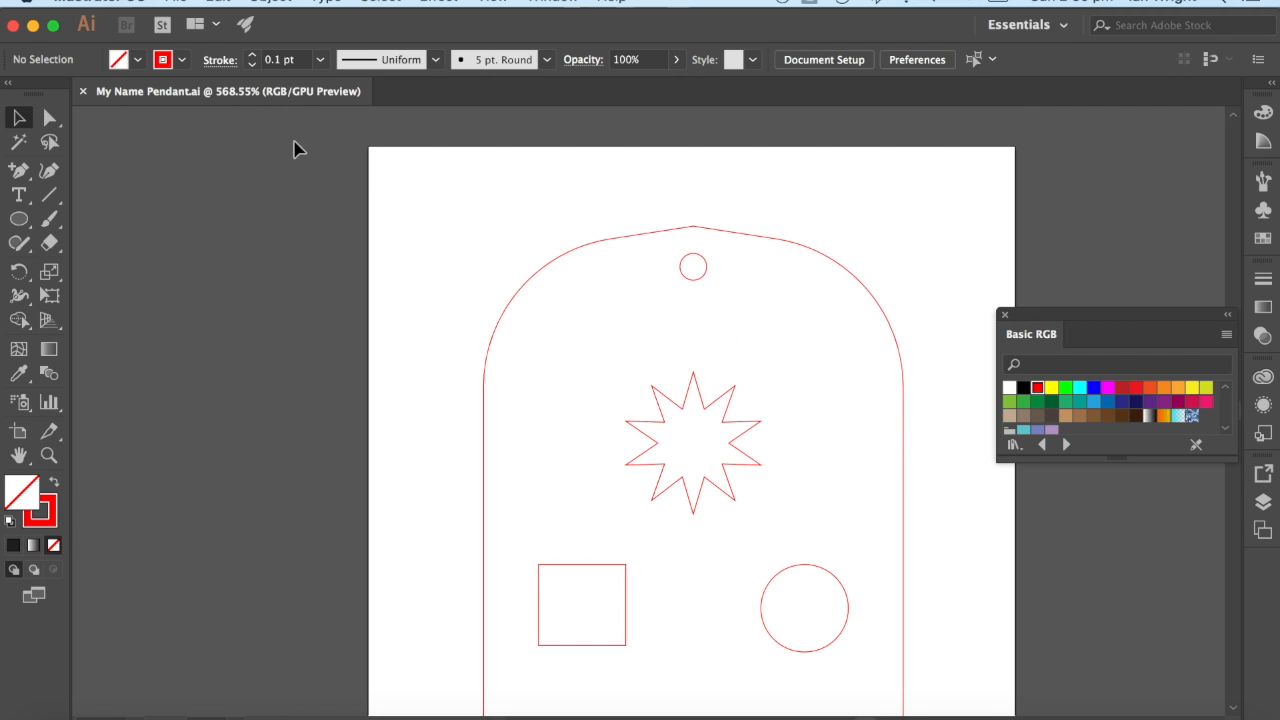